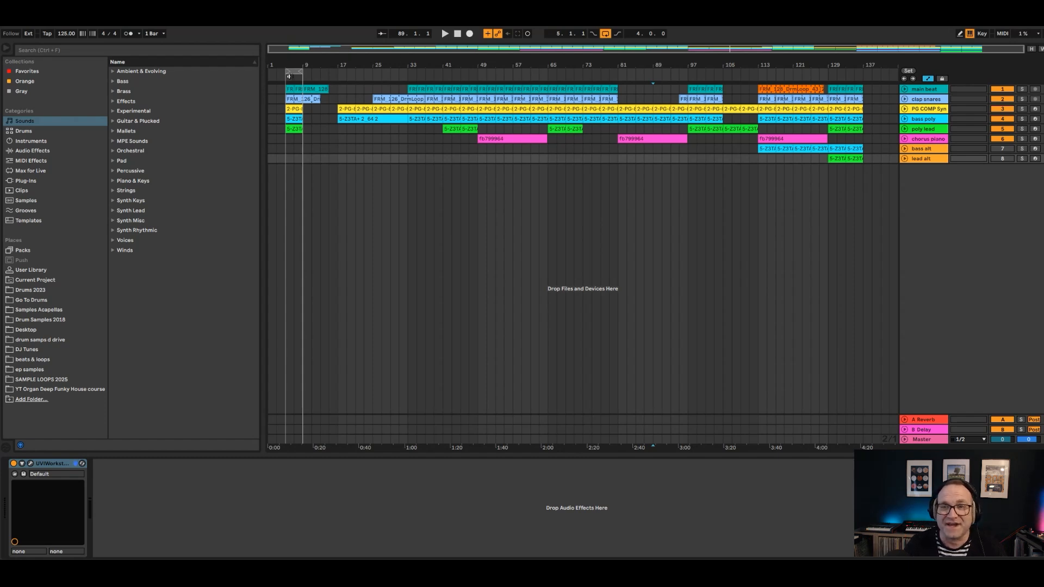
View the PG-8X synth settings on the PG COMP Synth track and close the plugin window
left_click(340, 107)
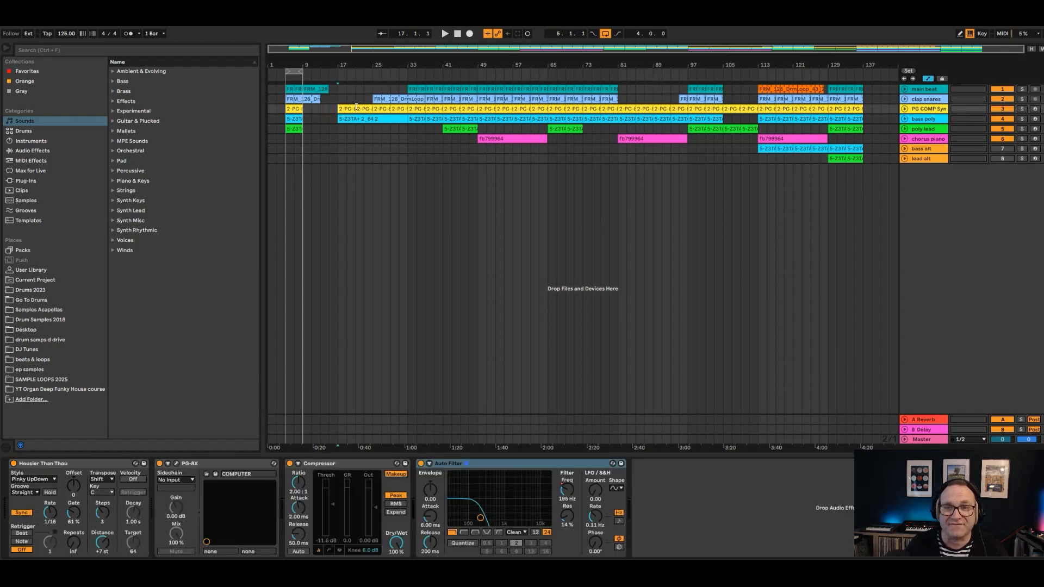
left_click(177, 464)
left_click_drag(423, 116, 332, 100)
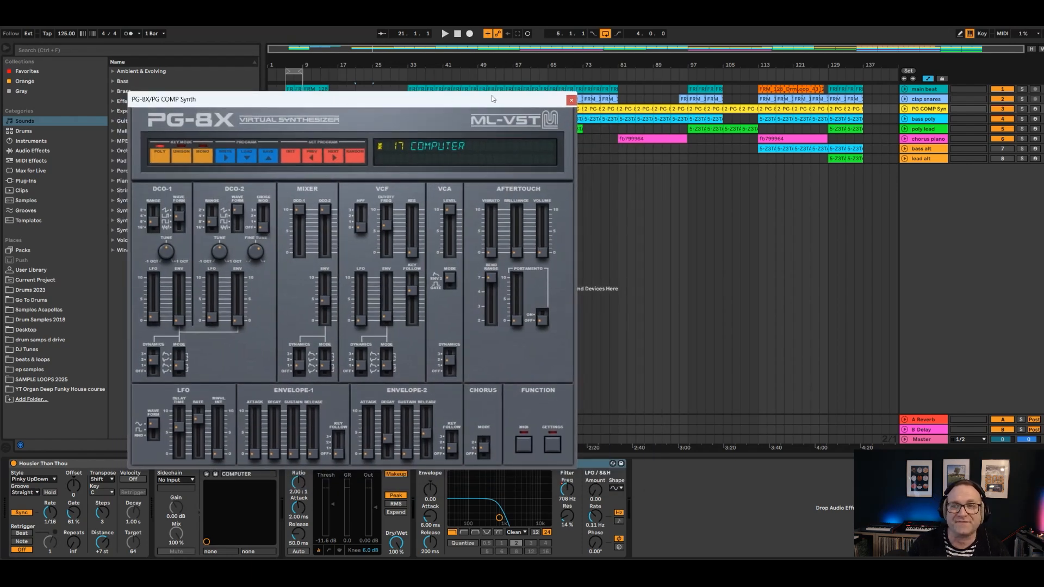
left_click(570, 100)
View the FB-7999 synth on the chorus piano track and close its window
left_click(475, 120)
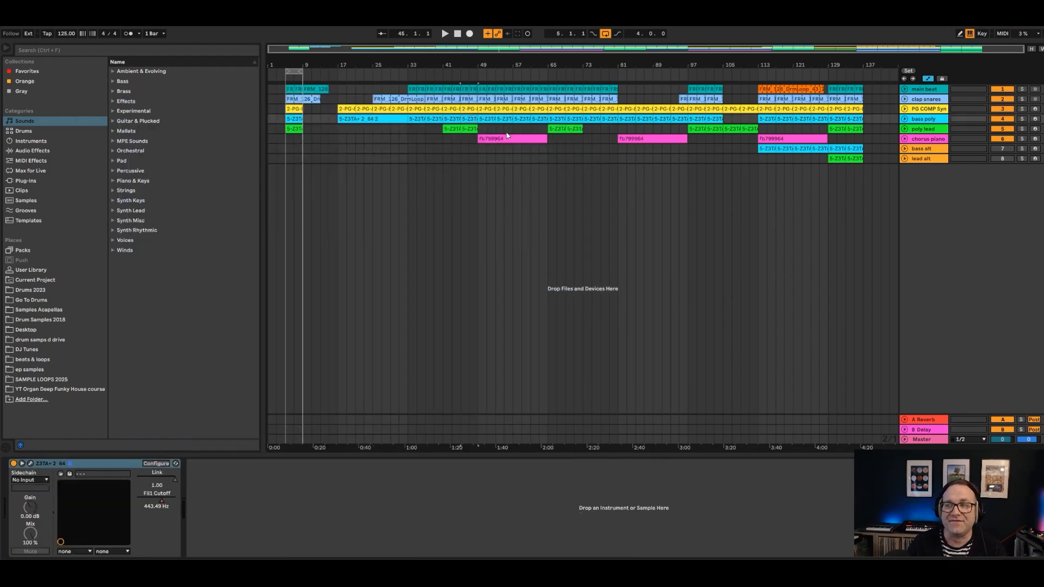
left_click(925, 139)
left_click(678, 140)
left_click(30, 464)
left_click_drag(423, 93, 361, 74)
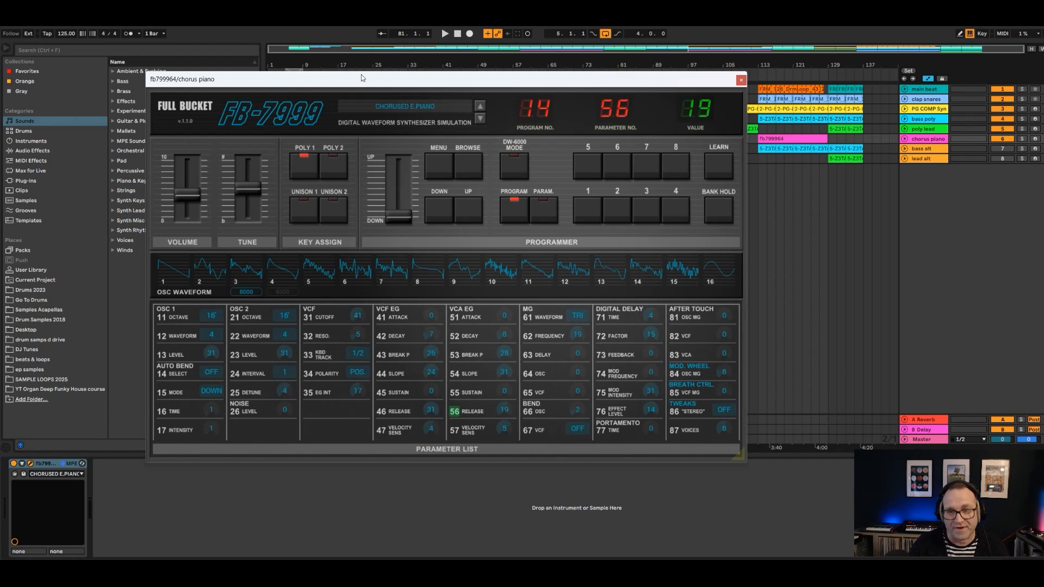
left_click(740, 80)
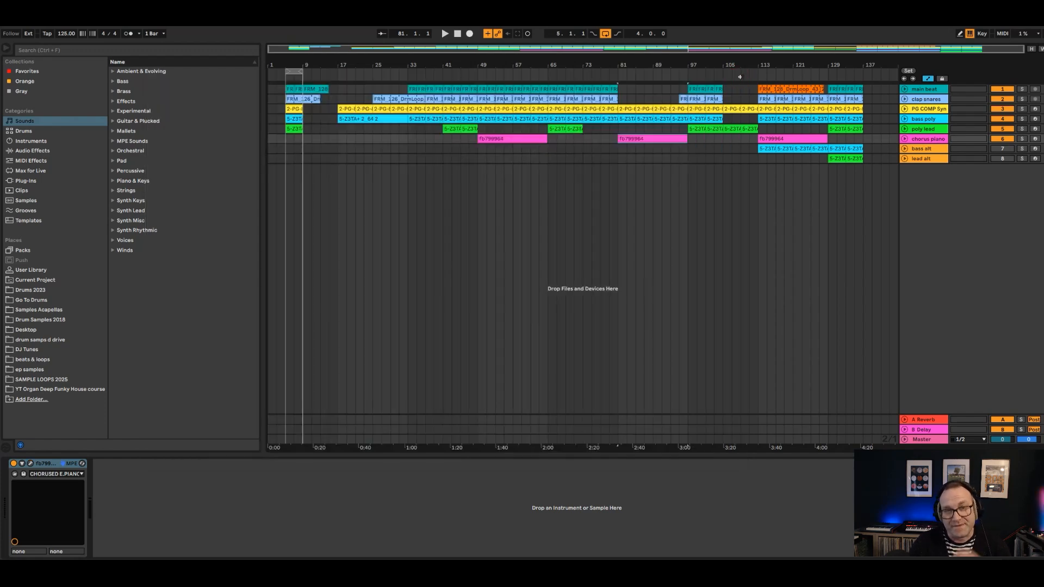
View the Z3TA+ 2 synth on the bass poly track and close its window
left_click(927, 111)
left_click(922, 120)
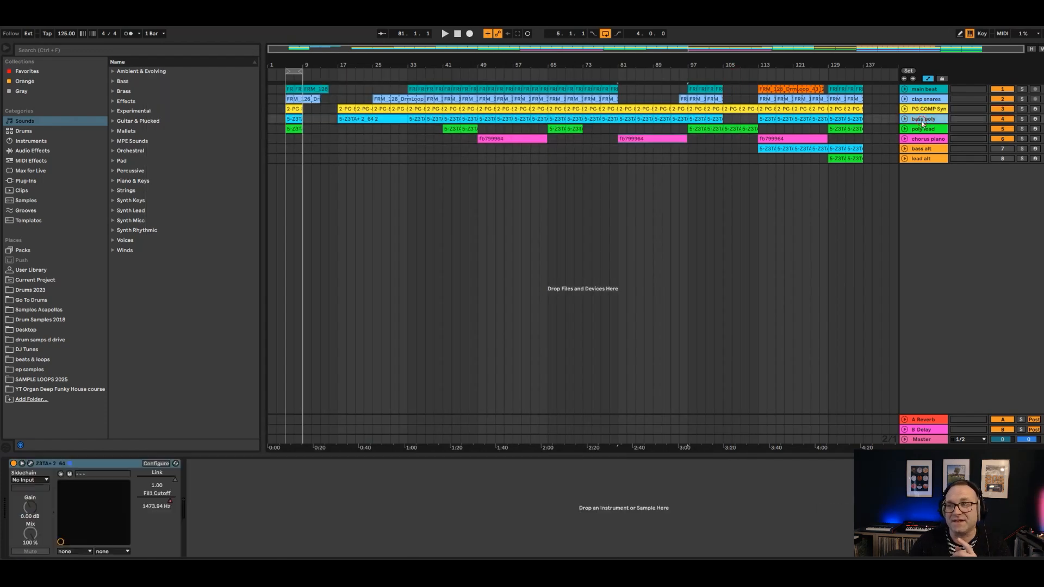
left_click(30, 464)
left_click_drag(396, 125, 467, 118)
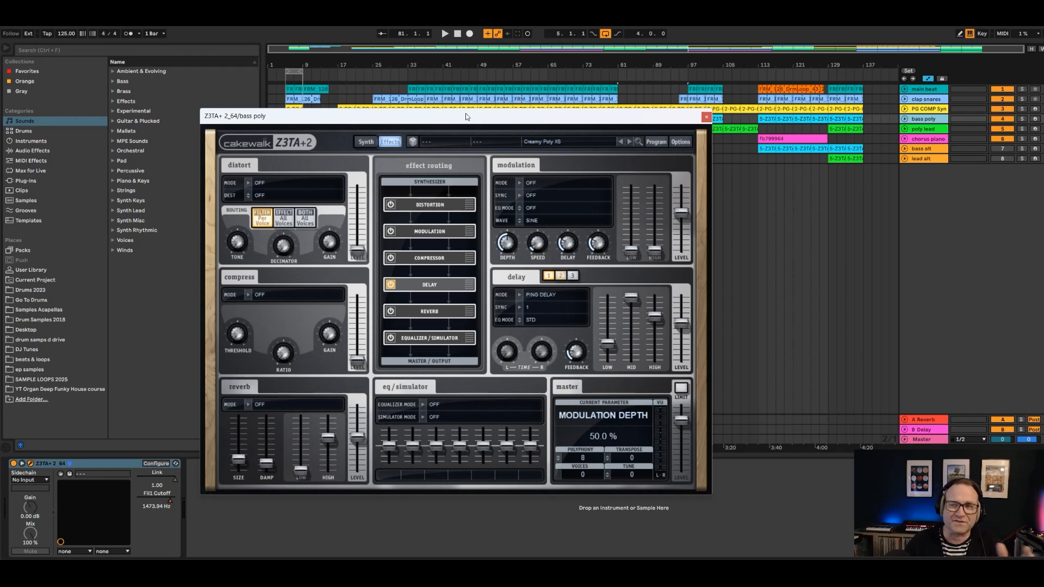
left_click(707, 116)
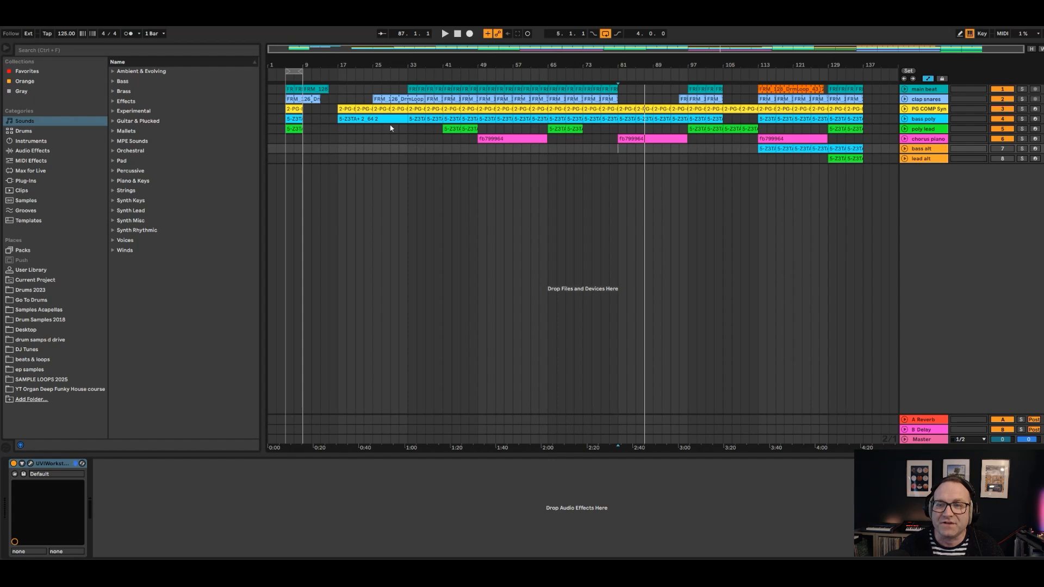
Open the PG-8X synth window on the PG COMP Synth track and arm the track for live playing
left_click(416, 109)
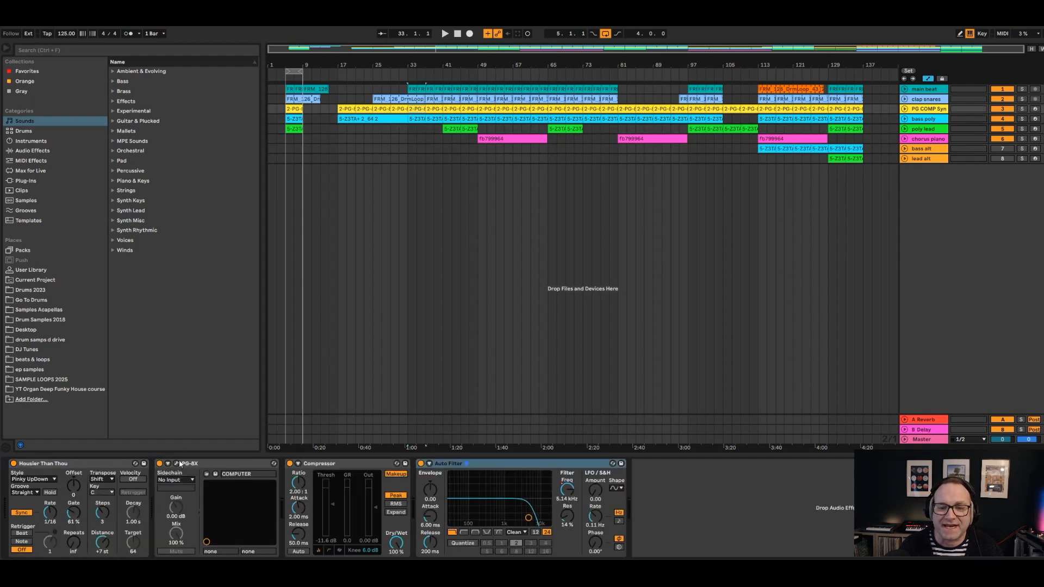
left_click(175, 465)
left_click_drag(317, 114, 687, 92)
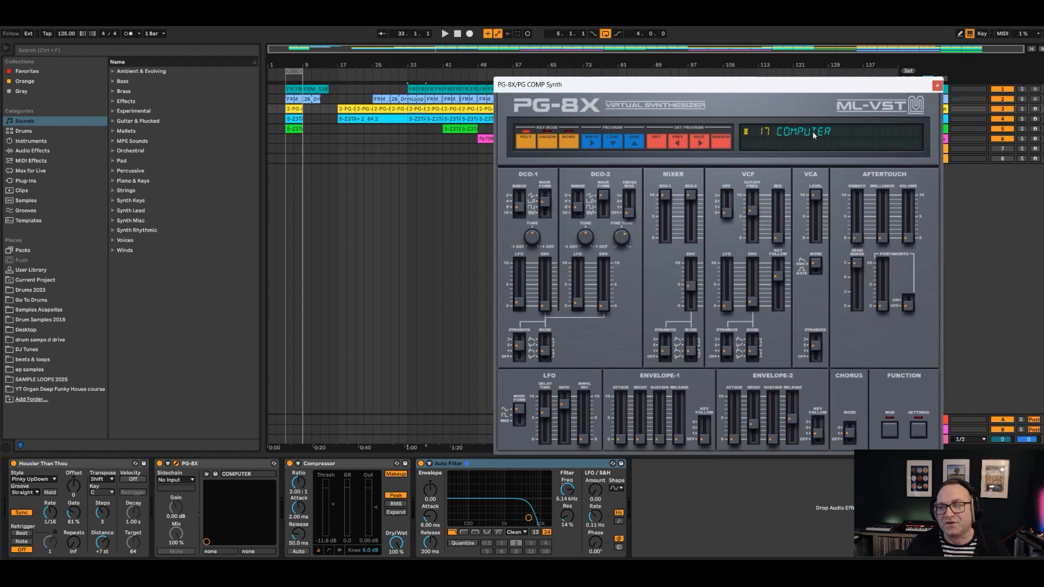
left_click(1036, 109)
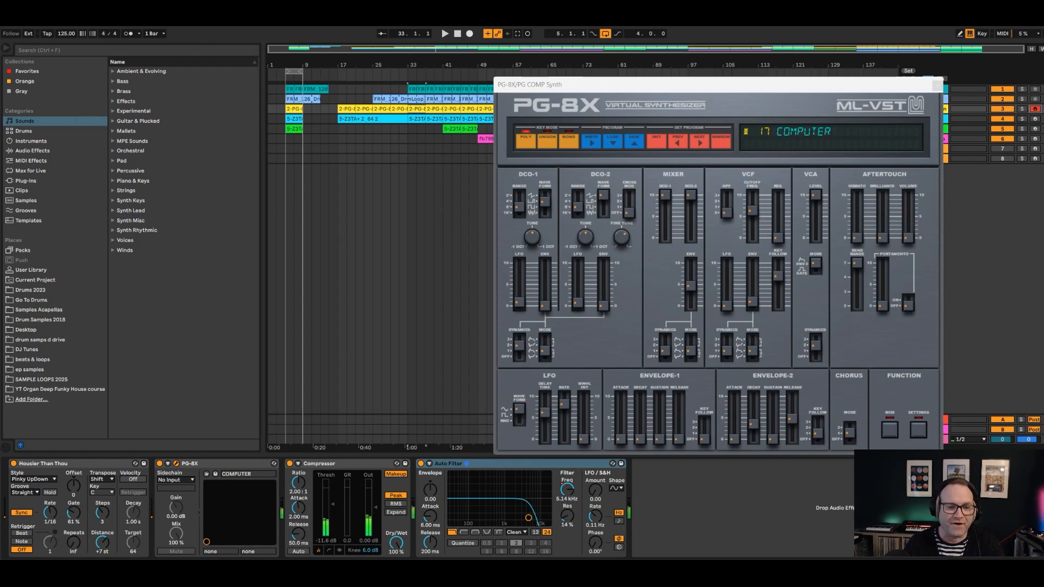
Audition the synth with the Housier Than Thou arpeggiator bypassed and re-enabled, and close the PG-8X window
left_click(13, 464)
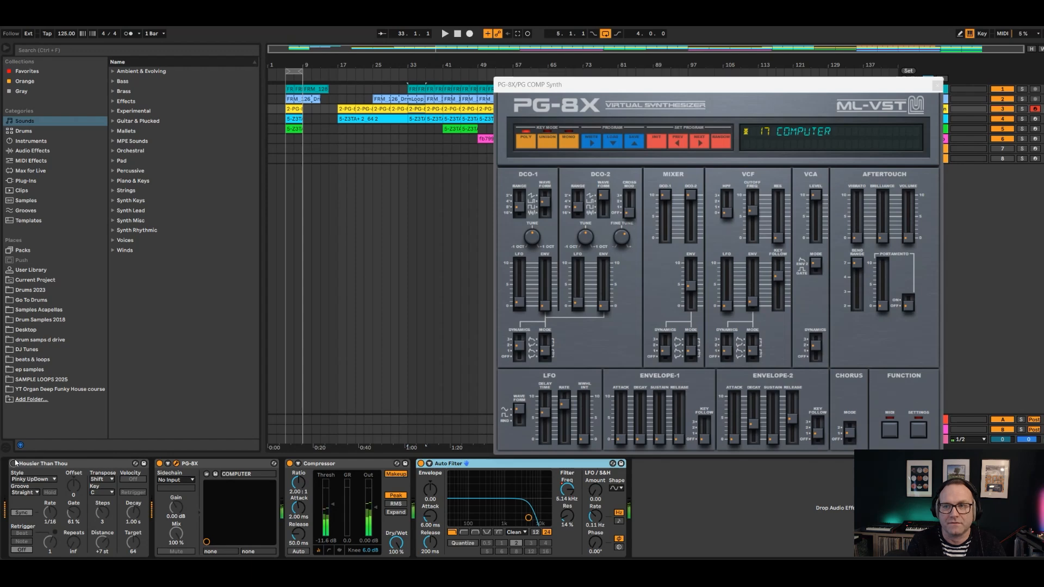
left_click(28, 464)
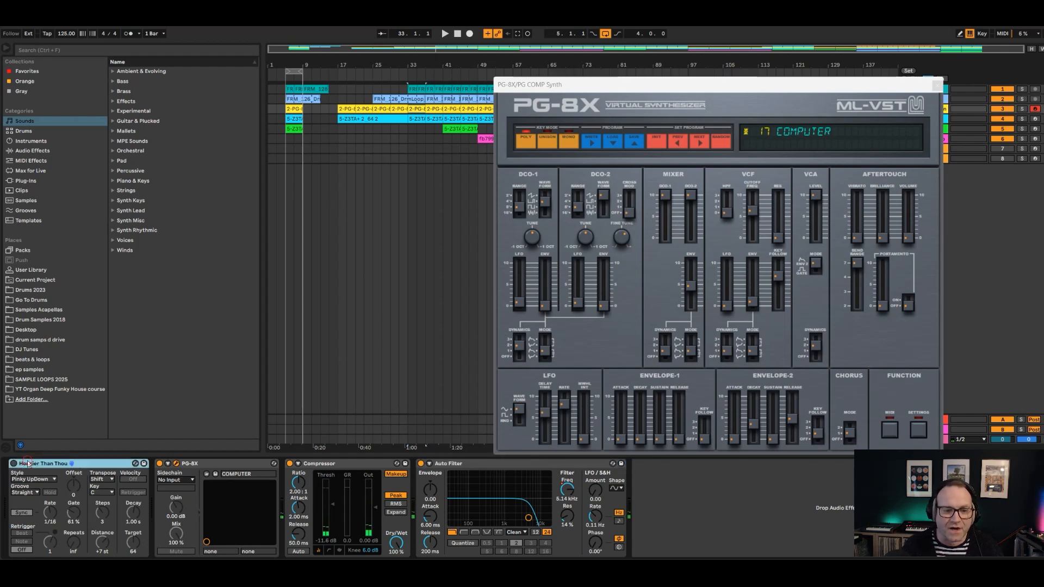
left_click(14, 464)
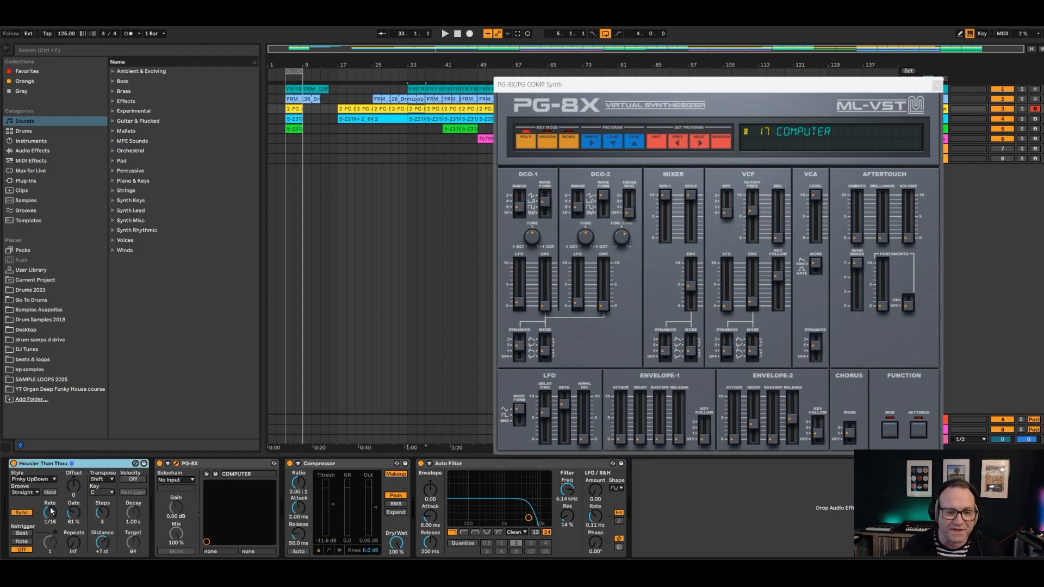
left_click(74, 520)
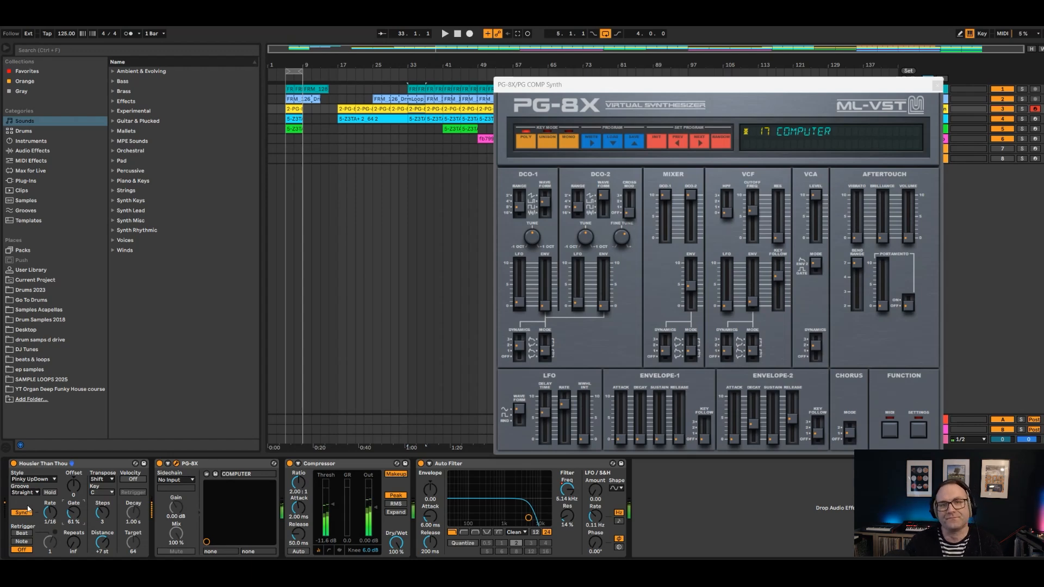
left_click(938, 85)
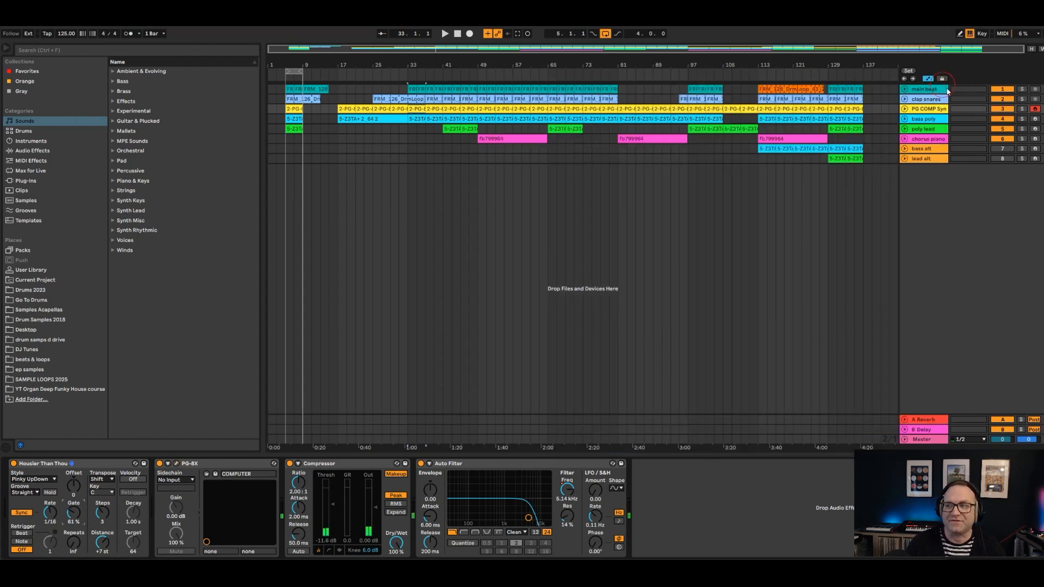
Solo the PG COMP Synth track, open its clip at bar 57 in an enlarged note editor and play it
double_click(521, 111)
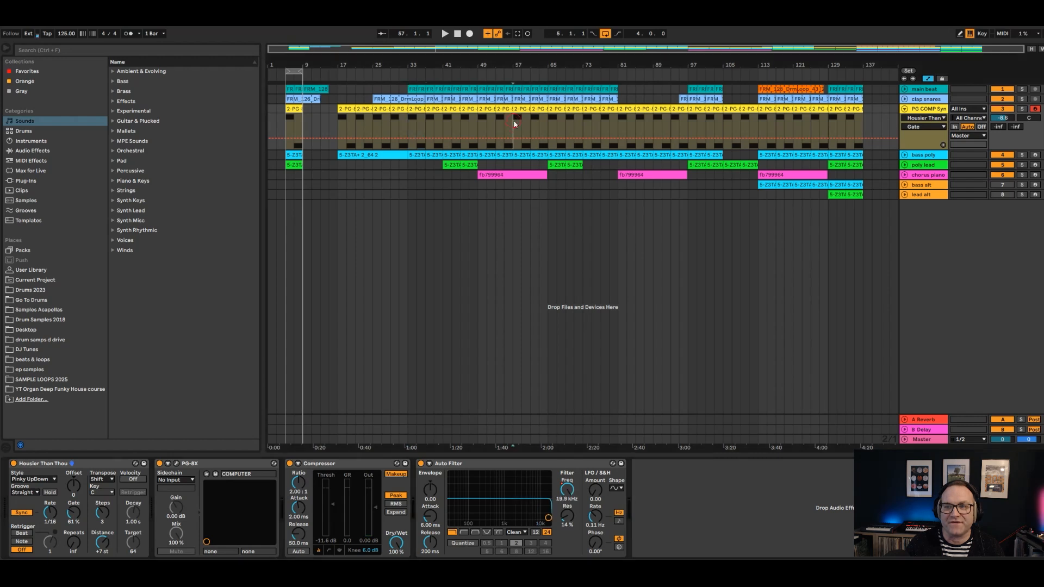
left_click(1022, 110)
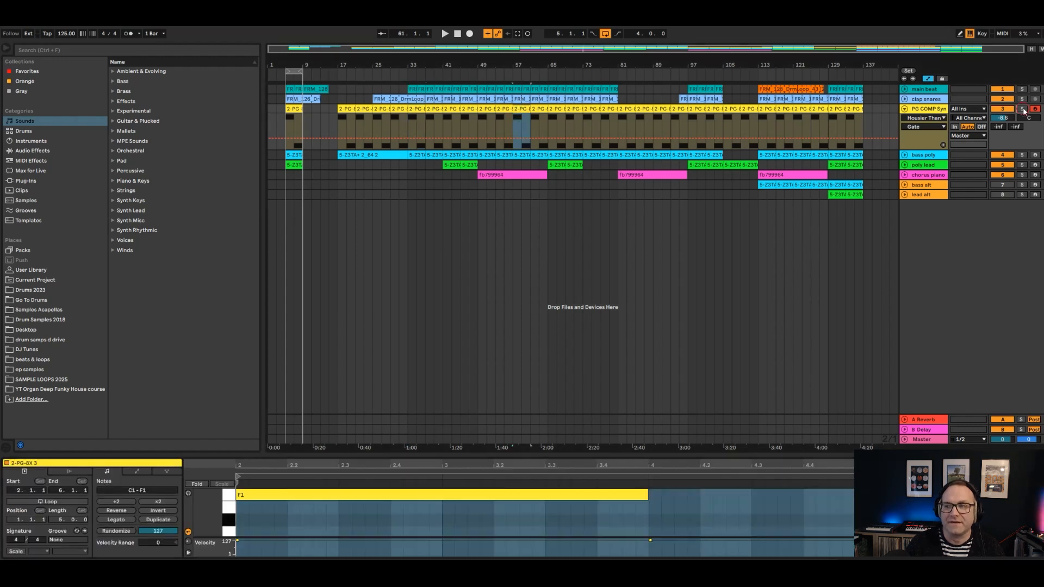
left_click_drag(588, 455, 558, 359)
key("space")
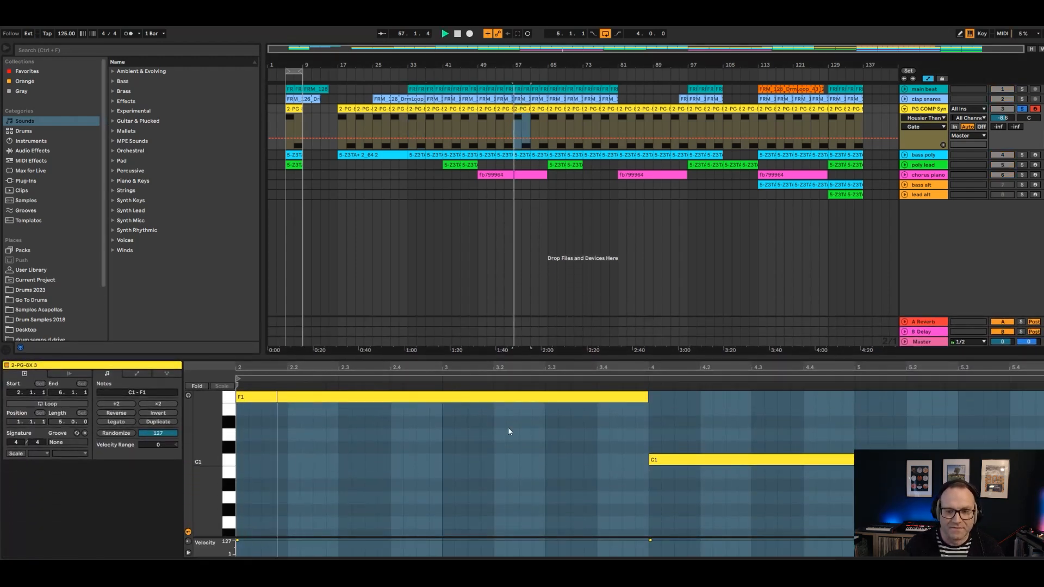
left_click_drag(558, 364, 557, 206)
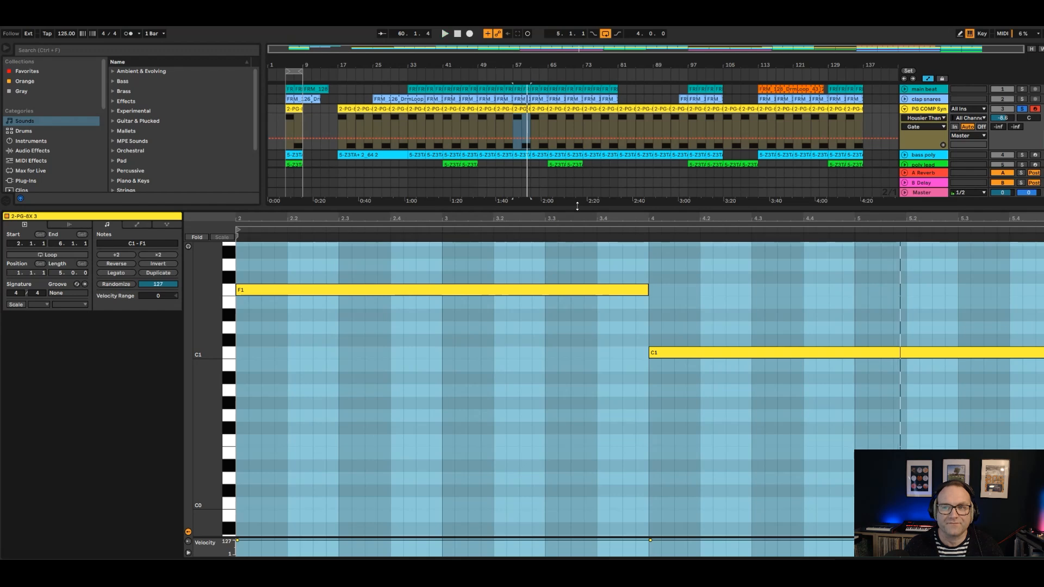
Shrink the note editor and set the arrangement loop to the PG COMP Synth clip at bar 57
left_click_drag(579, 208, 566, 356)
right_click(523, 112)
left_click(549, 234)
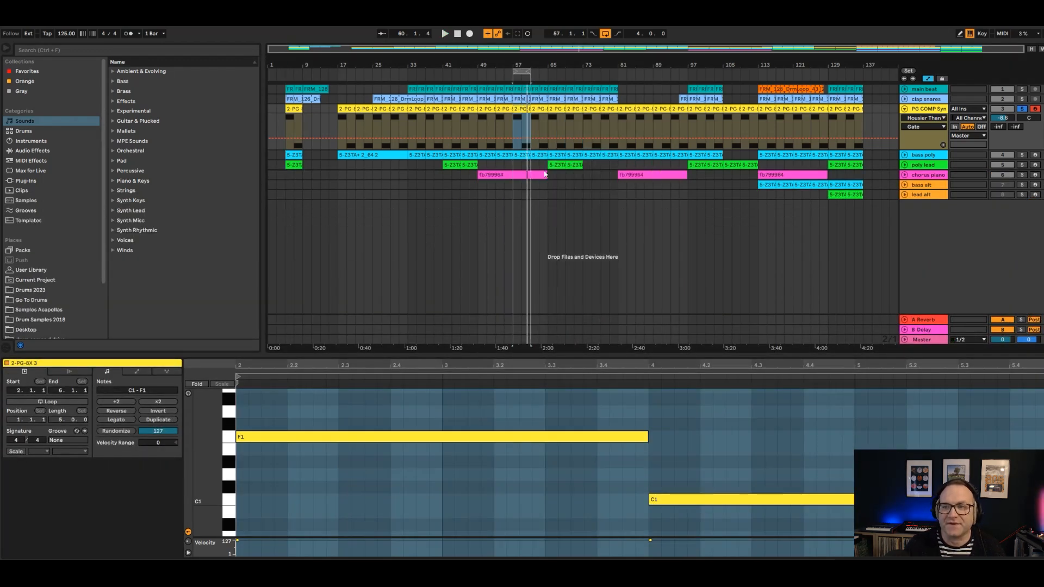
Open the bass poly clip at bar 57, and solo and arm the bass poly track
left_click(523, 157)
left_click(1022, 155)
left_click(1035, 157)
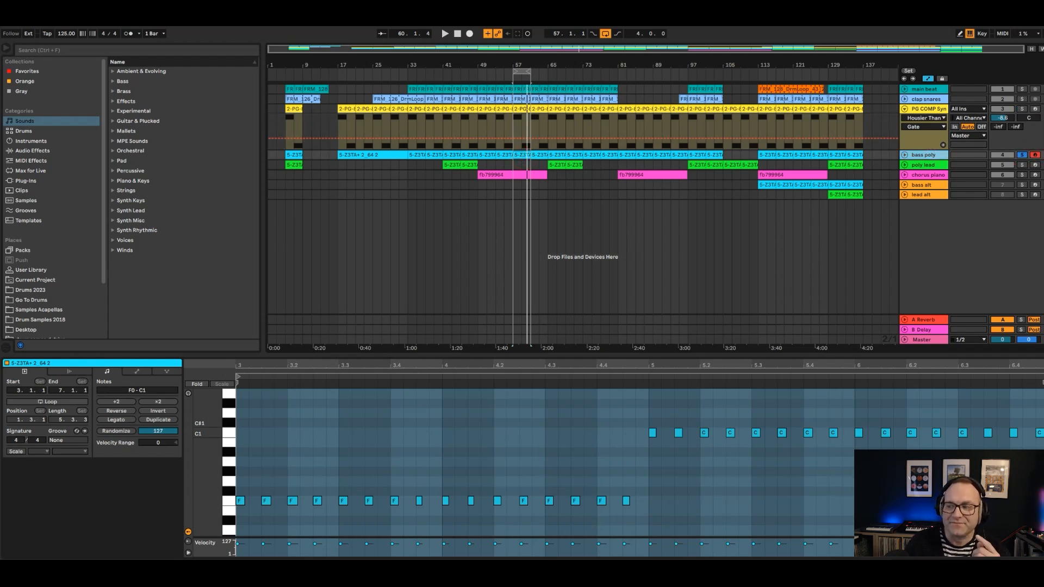
Show the bass poly track's devices and view the Z3TA+ 2 window with its Creamy Poly XS preset
key("shift+Tab")
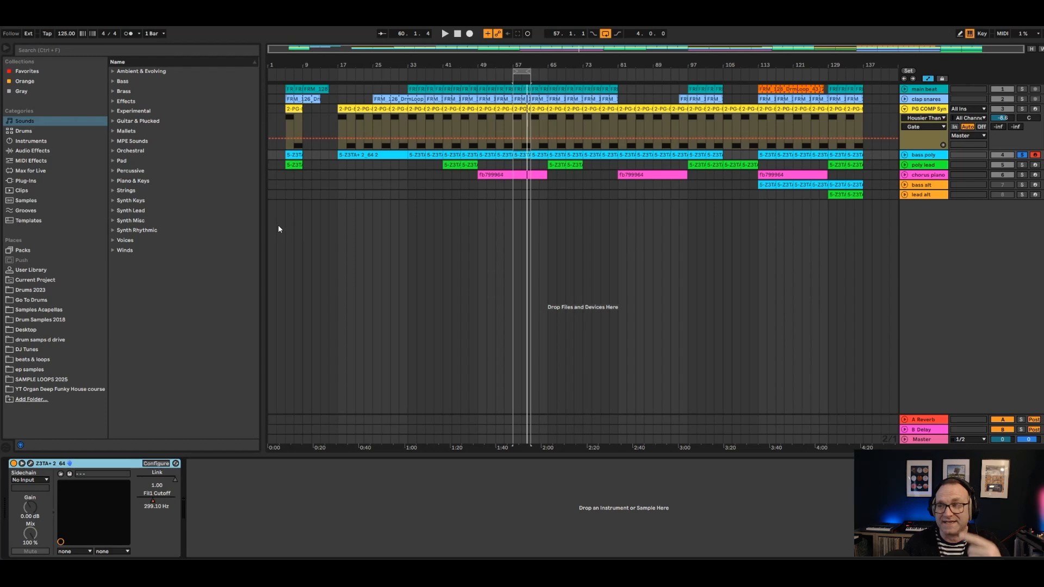
left_click(30, 464)
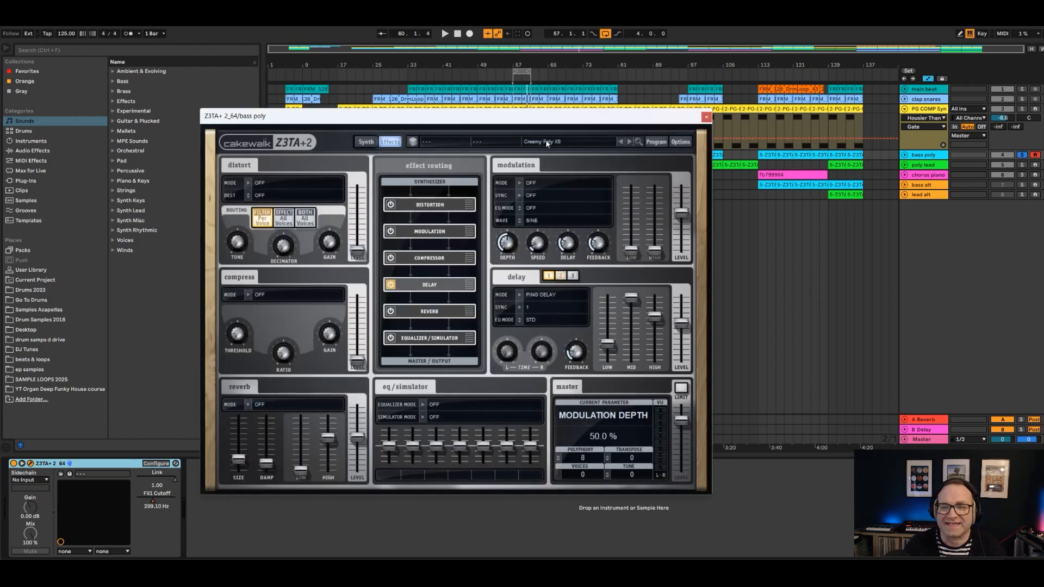
left_click_drag(595, 114, 464, 102)
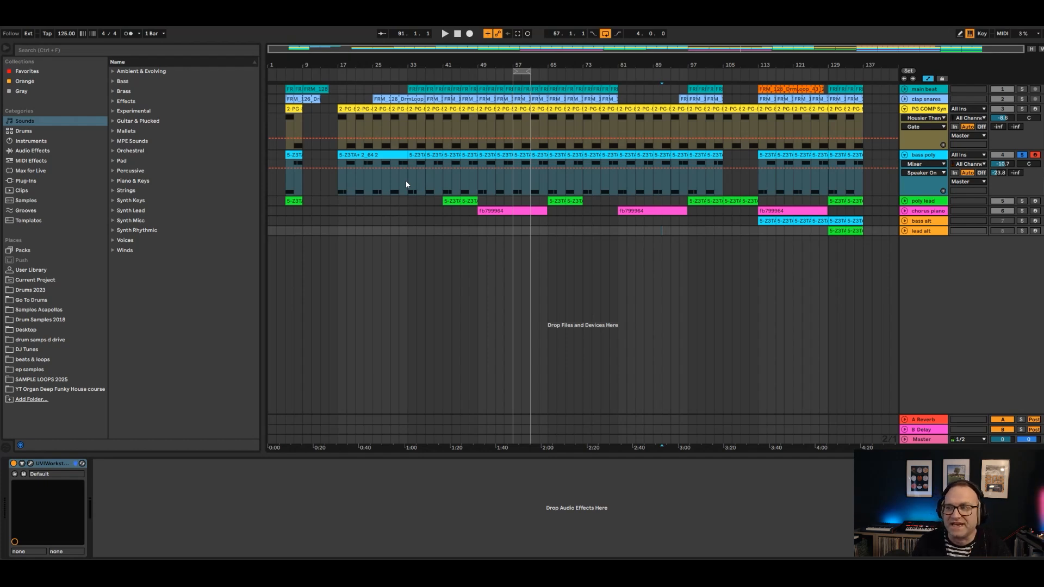
Play the arrangement from bar 91 with the bass poly track selected and open its clip near bar 93
left_click(945, 158)
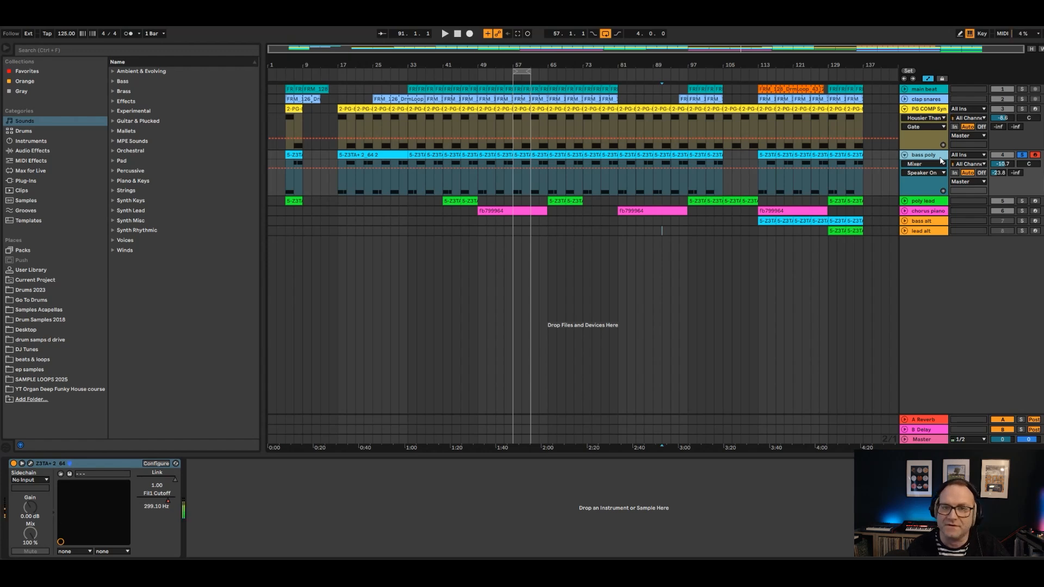
key("space")
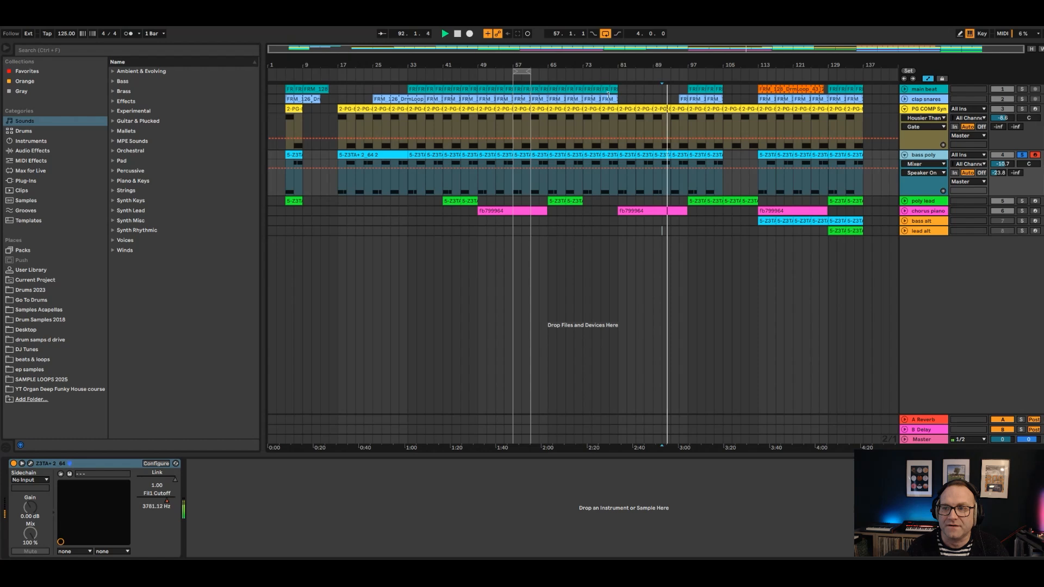
left_click(679, 154)
double_click(679, 154)
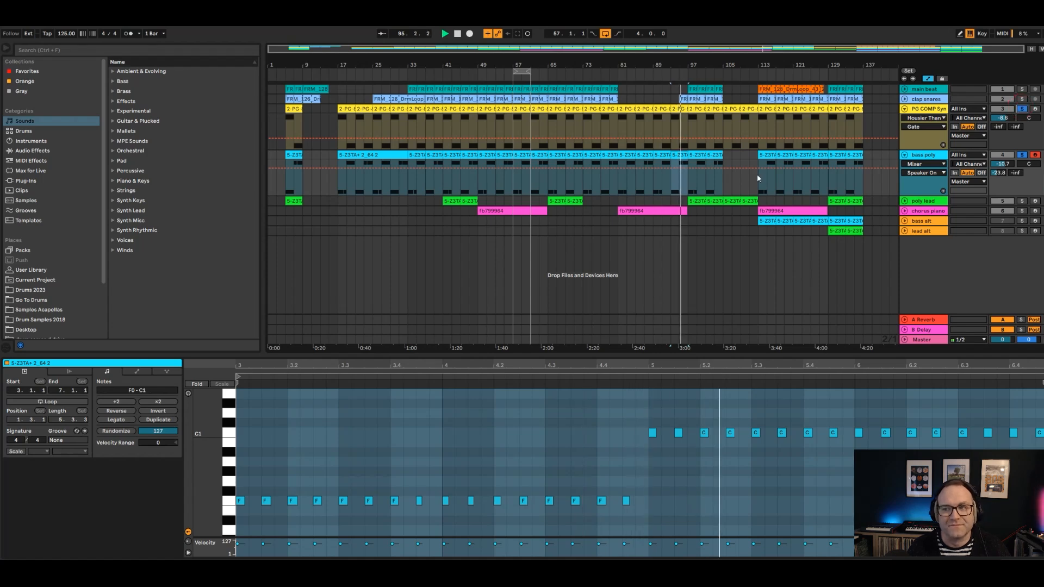
Display the Z3TA+ 2 Fil1 Cutoff automation on the bass poly track and solo only that track
left_click(926, 164)
left_click(927, 180)
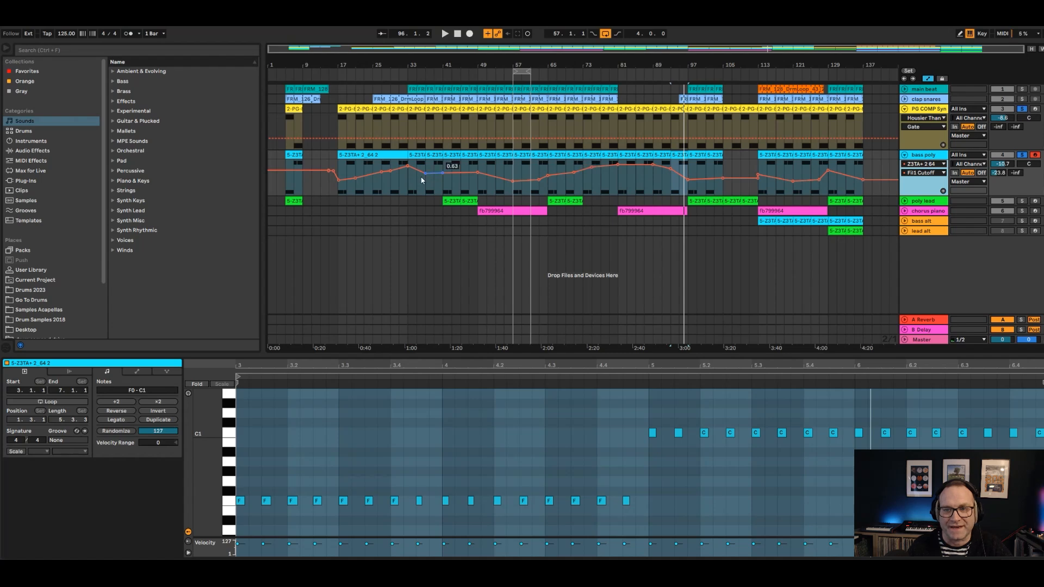
left_click(1023, 155)
left_click(1022, 155)
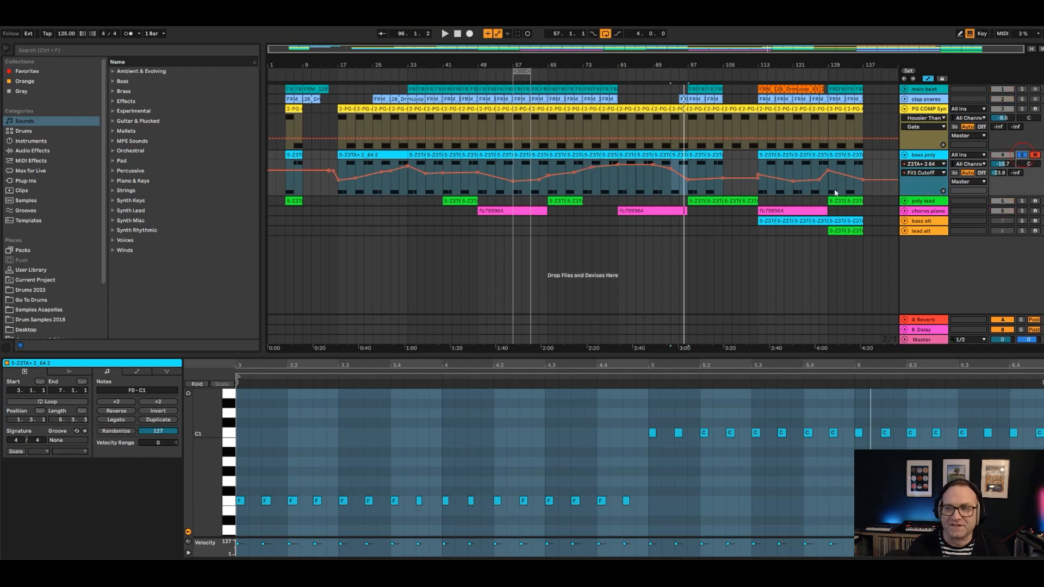
Play the bass poly part from bar 33 and solo the PG COMP Synth track along with it
left_click(416, 187)
key("space")
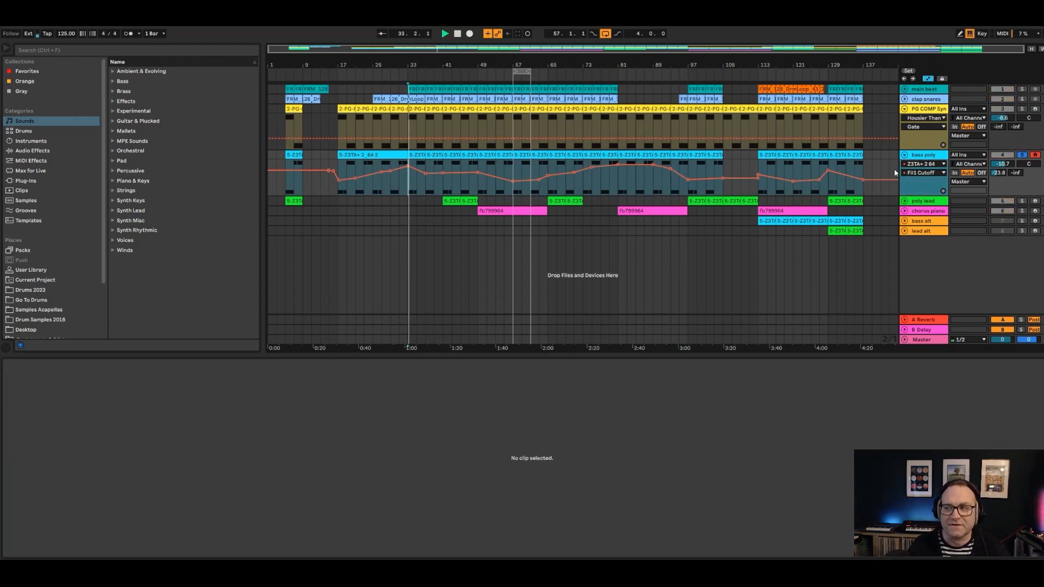
left_click(1022, 109)
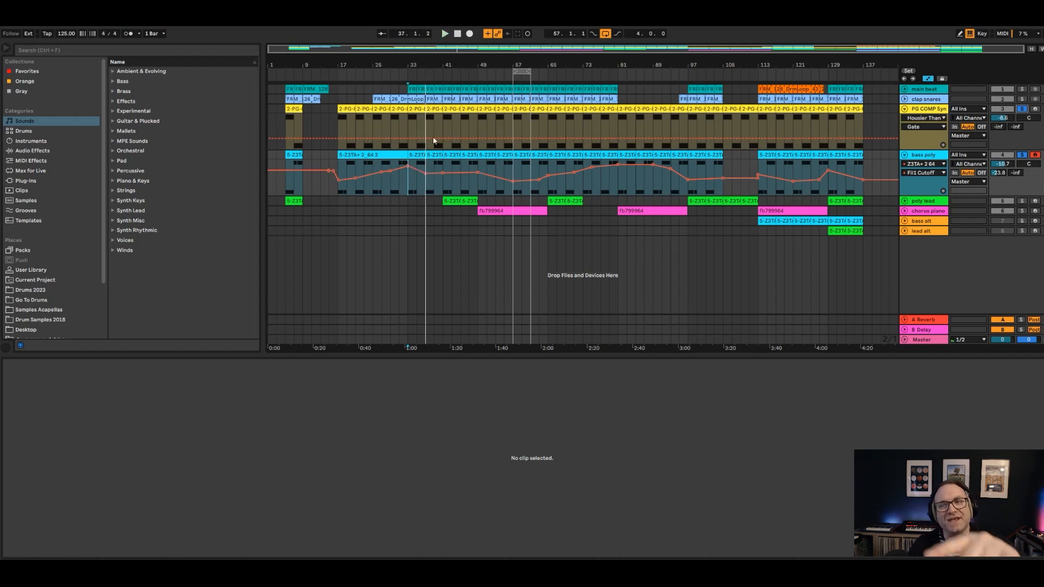
Compare the notes of the PG COMP Synth and bass poly clips at bars 37, 41 and 57
left_click(434, 110)
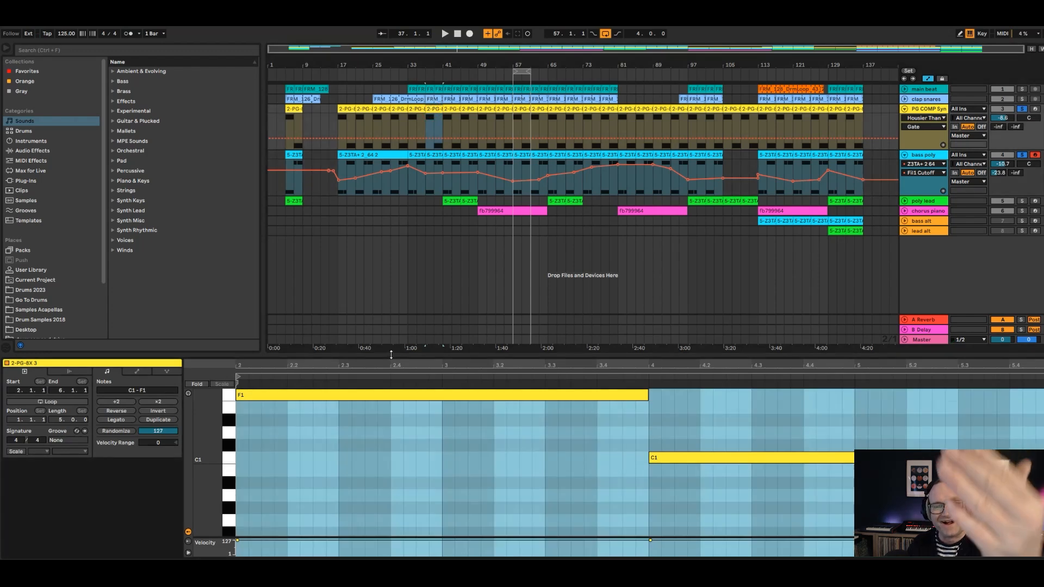
left_click(451, 156)
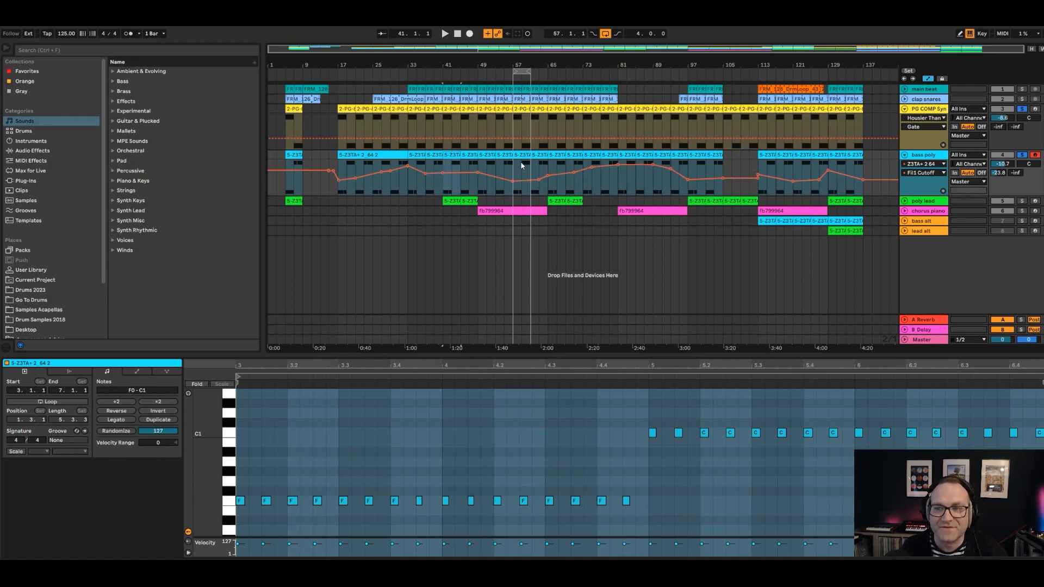
left_click(521, 157)
left_click(521, 106)
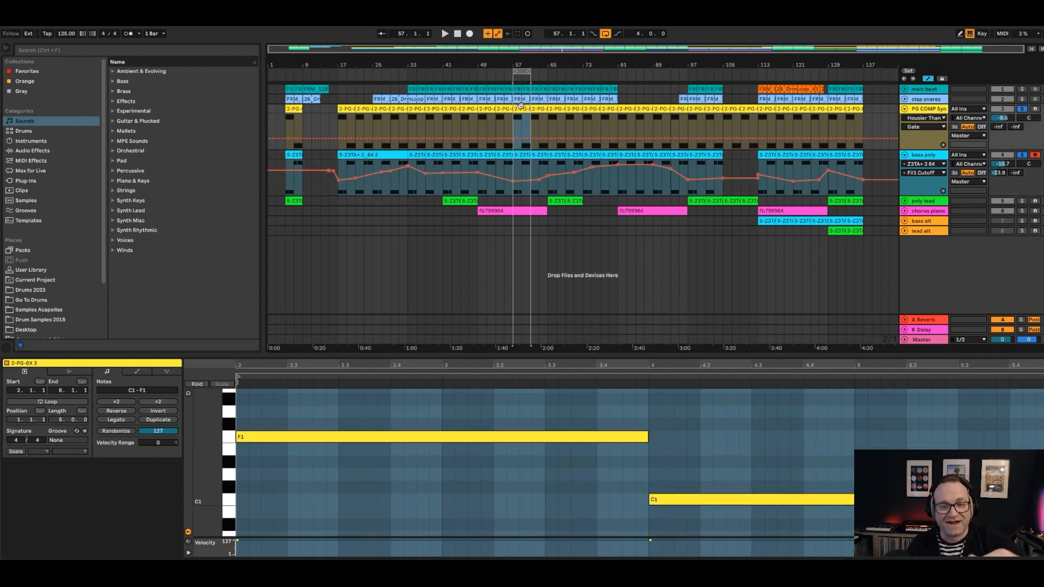
Play the bass poly part from bar 57 and examine its clip notes during playback
left_click(521, 184)
key("space")
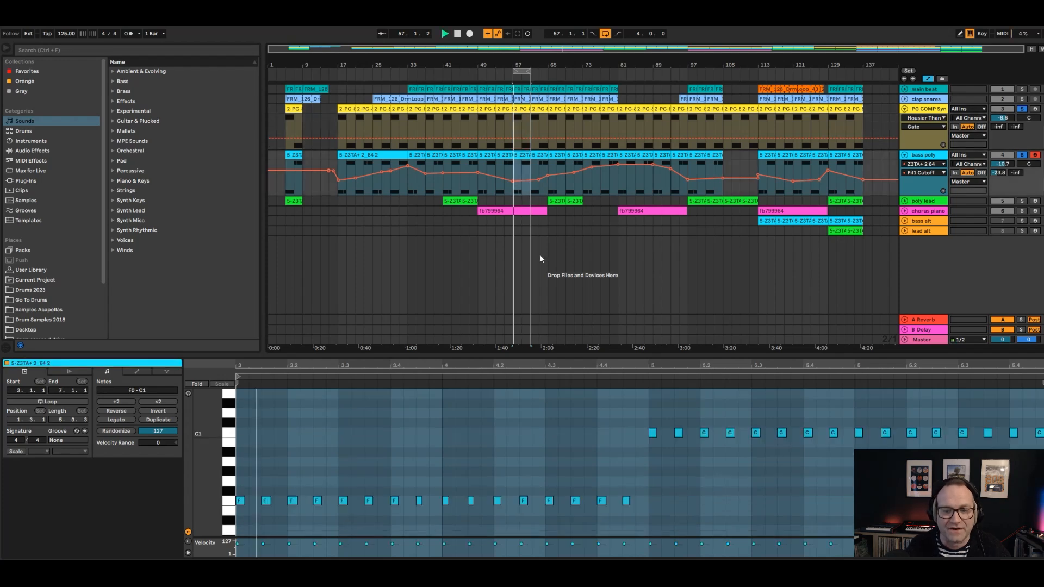
left_click_drag(240, 368, 449, 334)
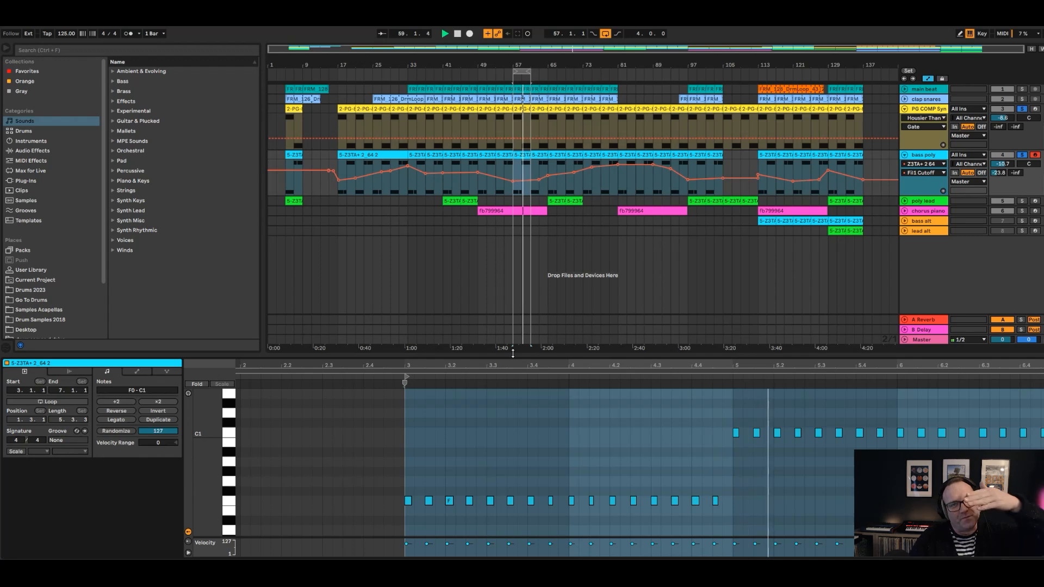
Play the bass poly and PG COMP Synth parts from bar 73 and add the main beat and clap snares tracks to the solo
left_click(585, 185)
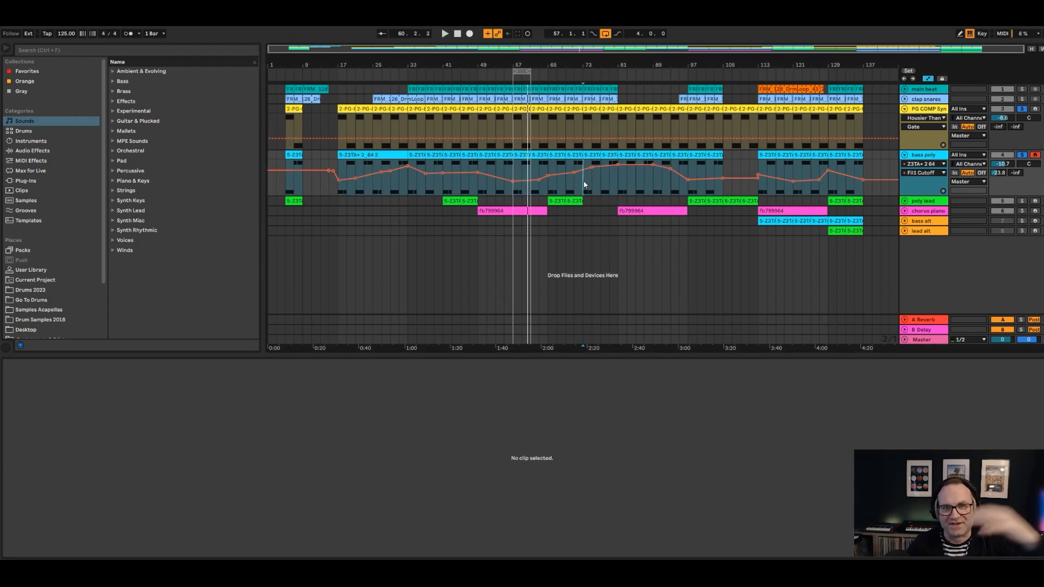
key("space")
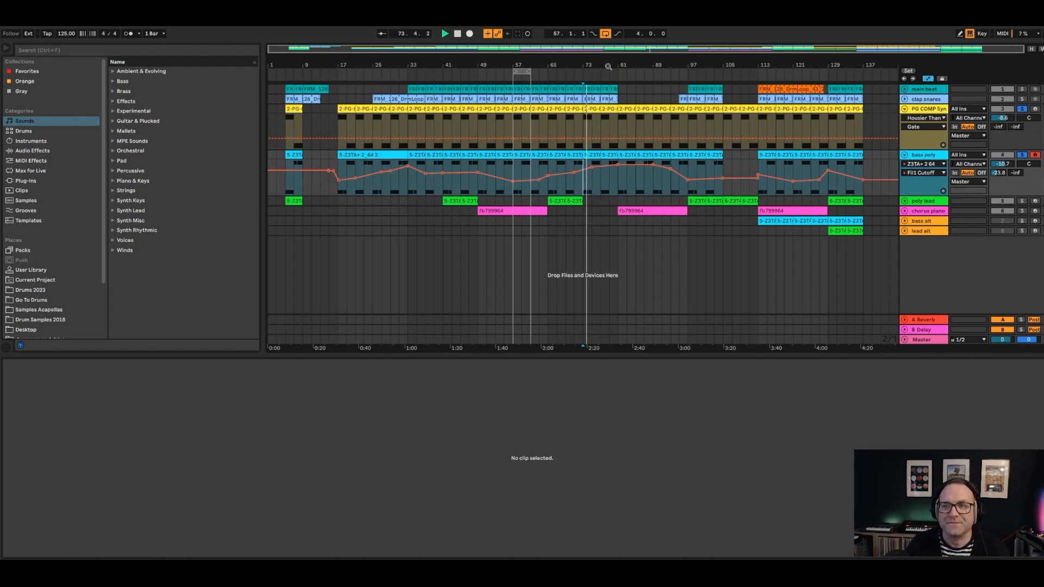
left_click_drag(608, 66, 583, 84)
left_click(1022, 89, "ctrl")
left_click(1022, 99, "ctrl")
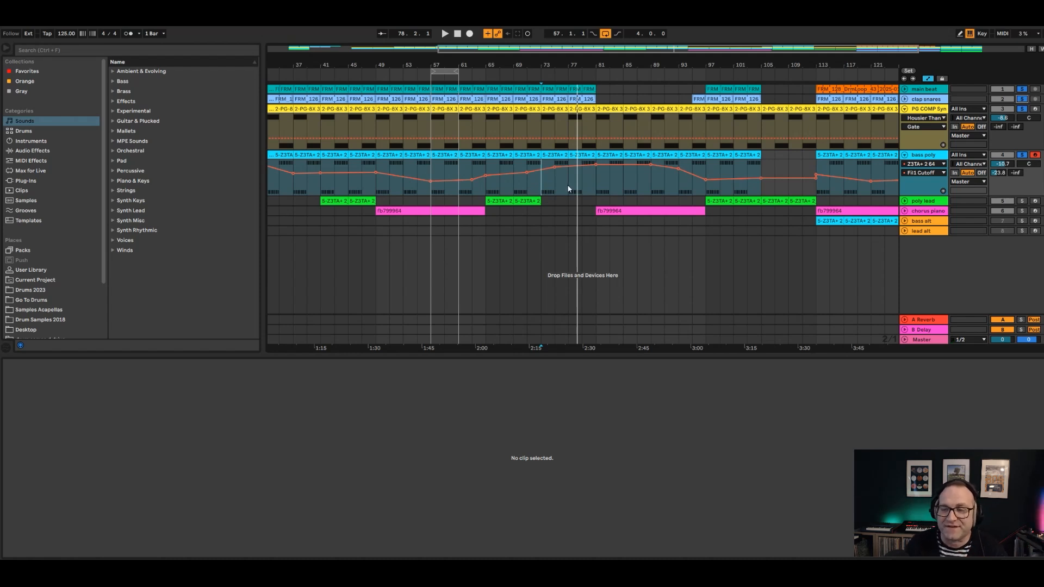
Open the poly lead clip at bar 65, loop bars 65 to 69, and play the poly lead track soloed to examine its melody notes
left_click_drag(549, 66, 577, 61)
left_click(538, 203)
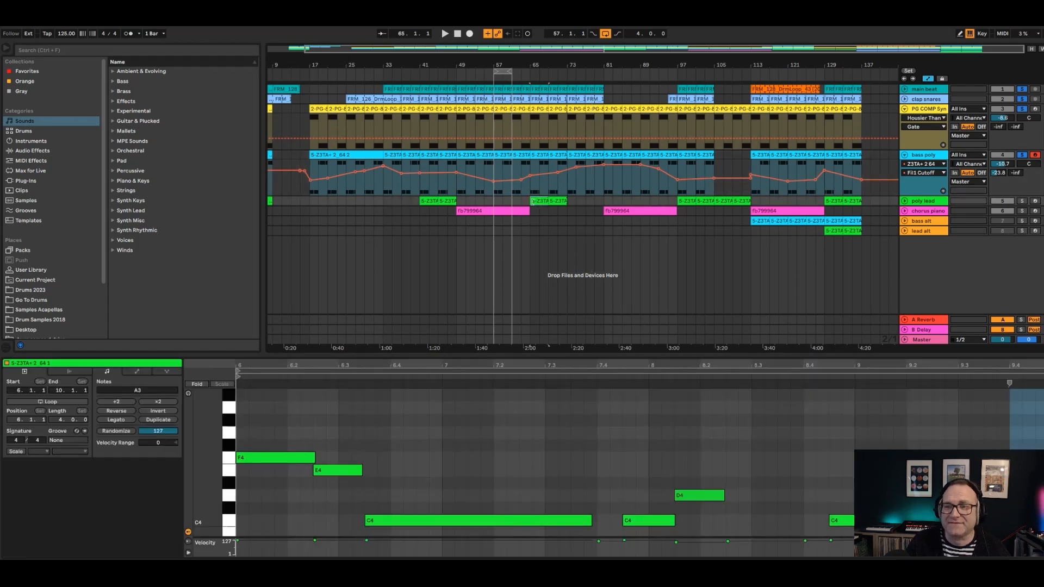
left_click_drag(500, 77, 537, 76)
left_click(1022, 202)
key("space")
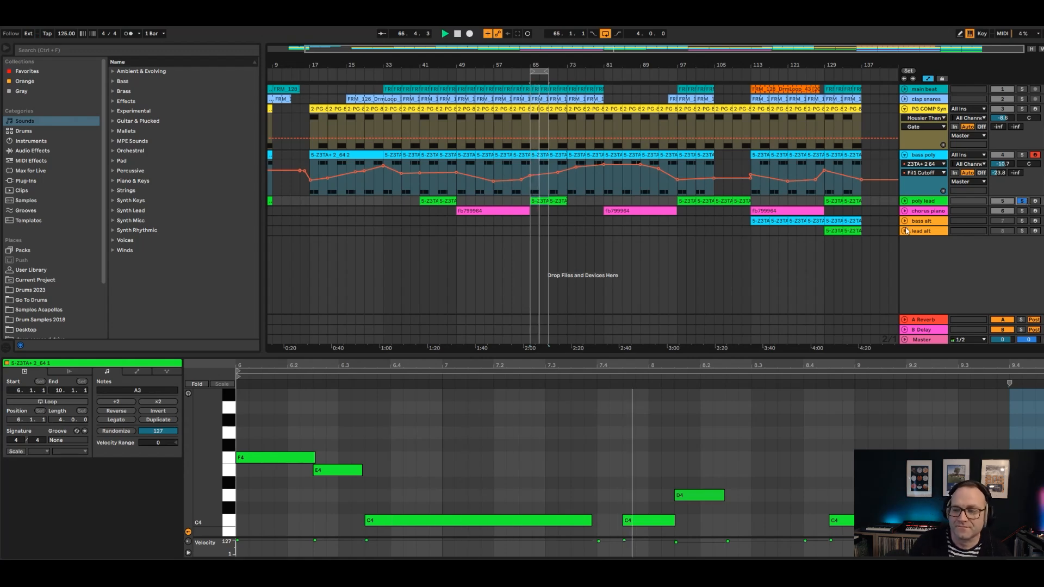
left_click_drag(692, 355, 693, 187)
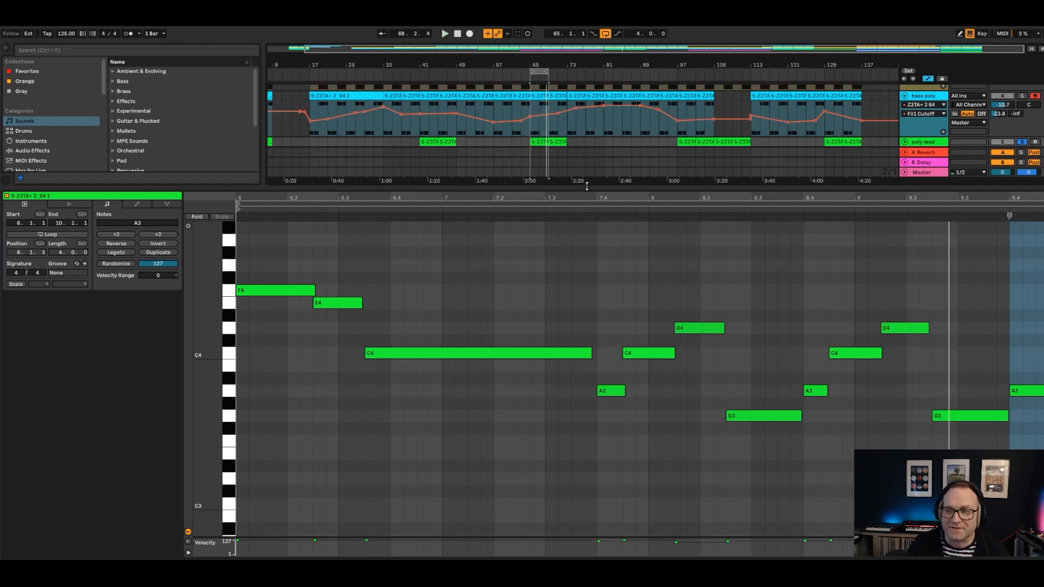
left_click_drag(586, 187, 586, 461)
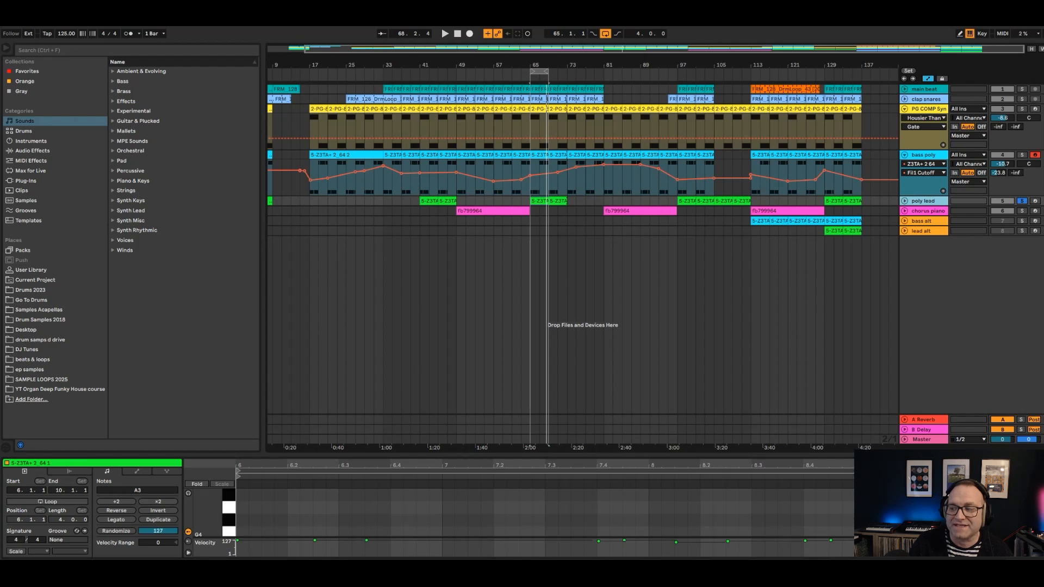
Open the Z3TA+ 2 synth on the poly lead track to inspect its patch, and close it
left_click(924, 200)
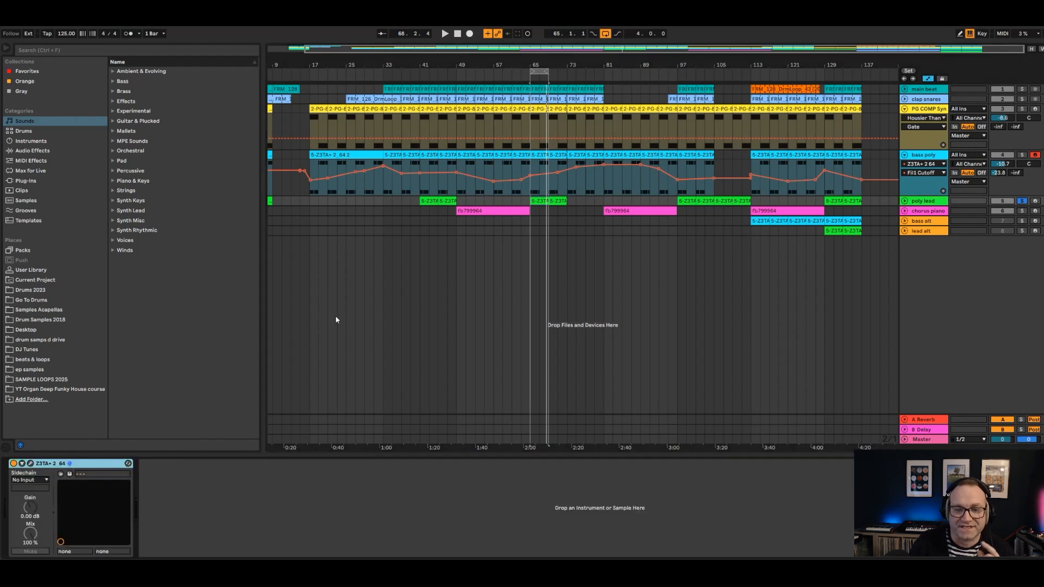
left_click(31, 463)
left_click_drag(672, 119, 489, 115)
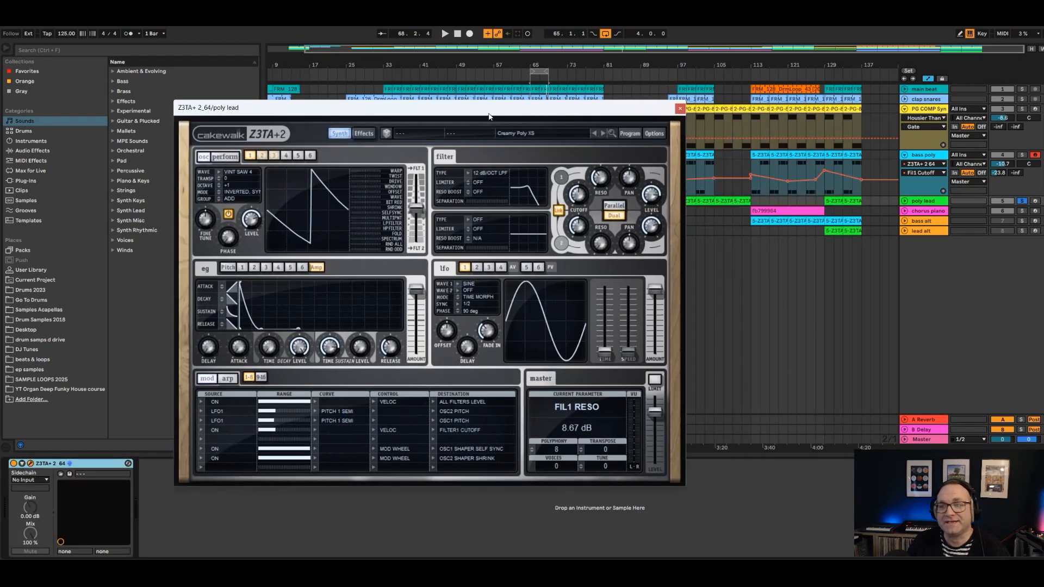
left_click(680, 108)
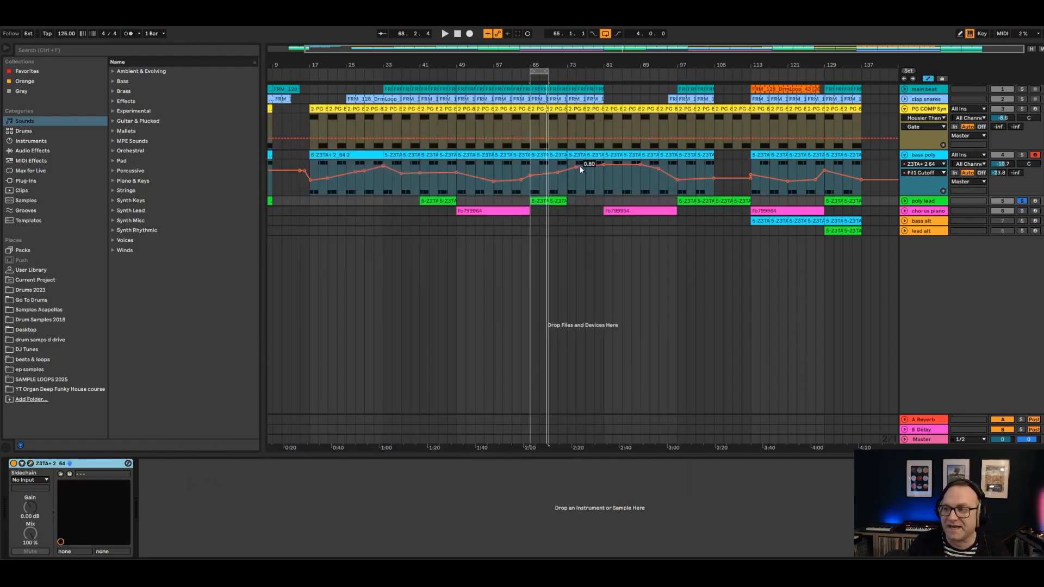
Arm the poly lead track, play the loop from bar 65 and solo the bass poly track along with it
left_click(1036, 201)
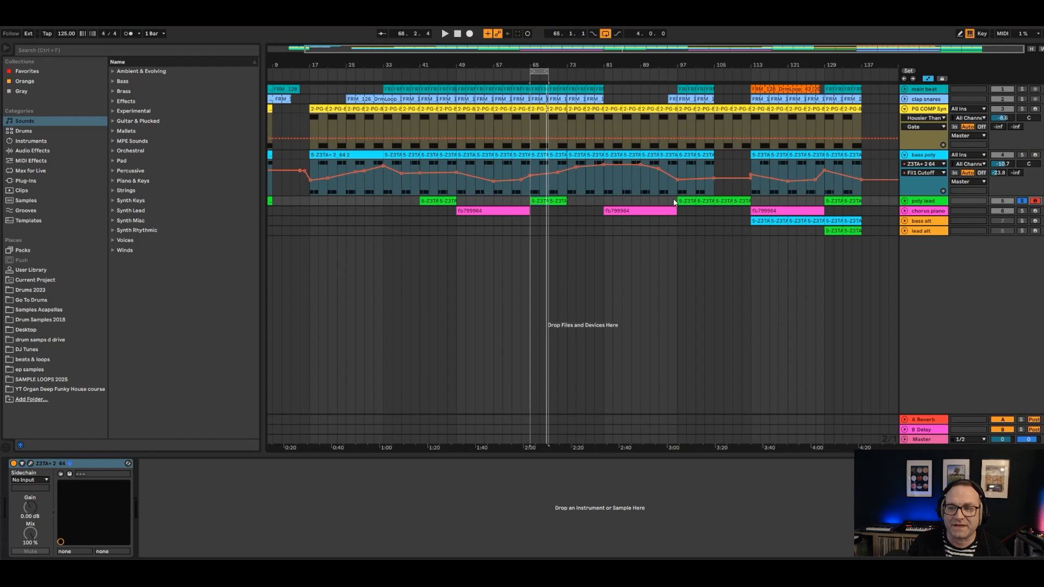
key("space")
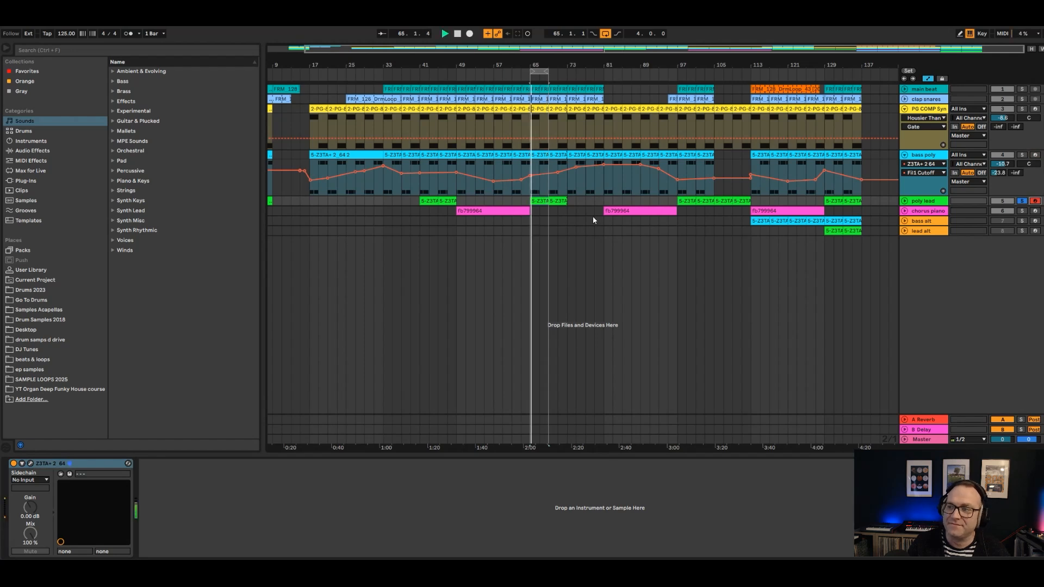
left_click(1022, 155)
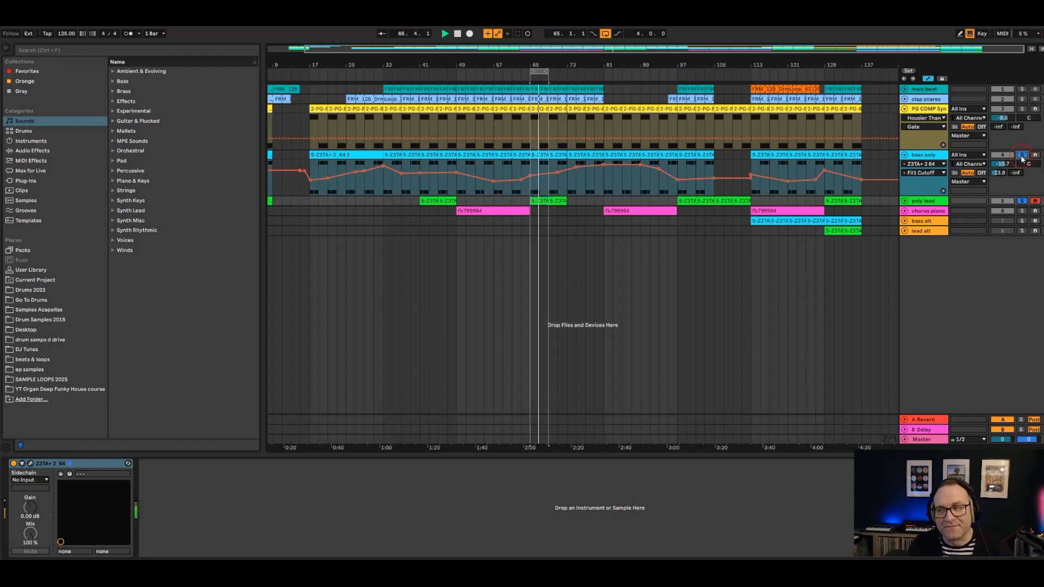
Extend the loop to 16 bars, turn looping off, and add the PG COMP Synth, main beat and clap snares tracks to the solo
left_click_drag(547, 72, 603, 71)
left_click(1022, 109)
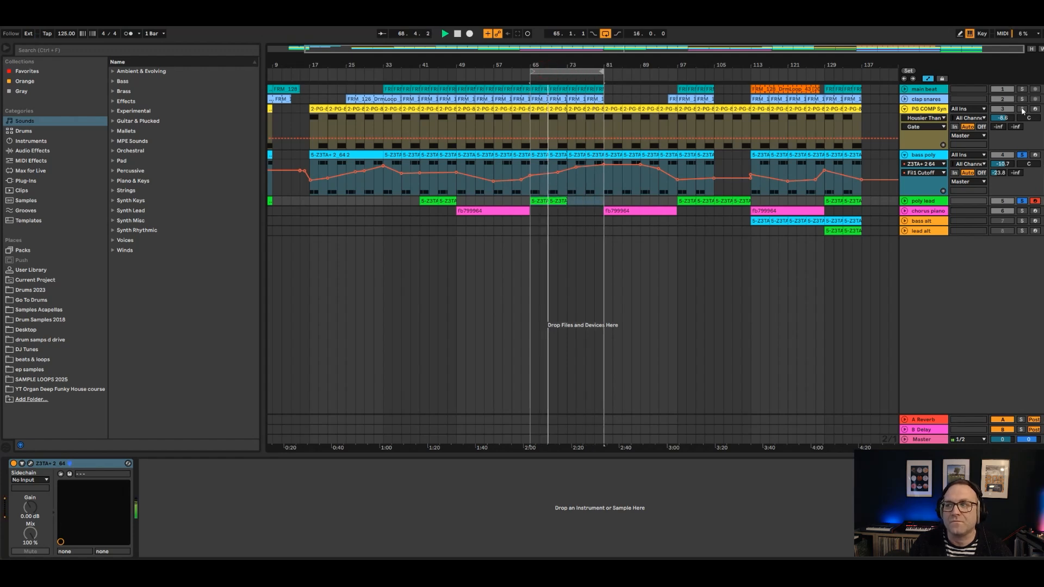
key("ctrl+l")
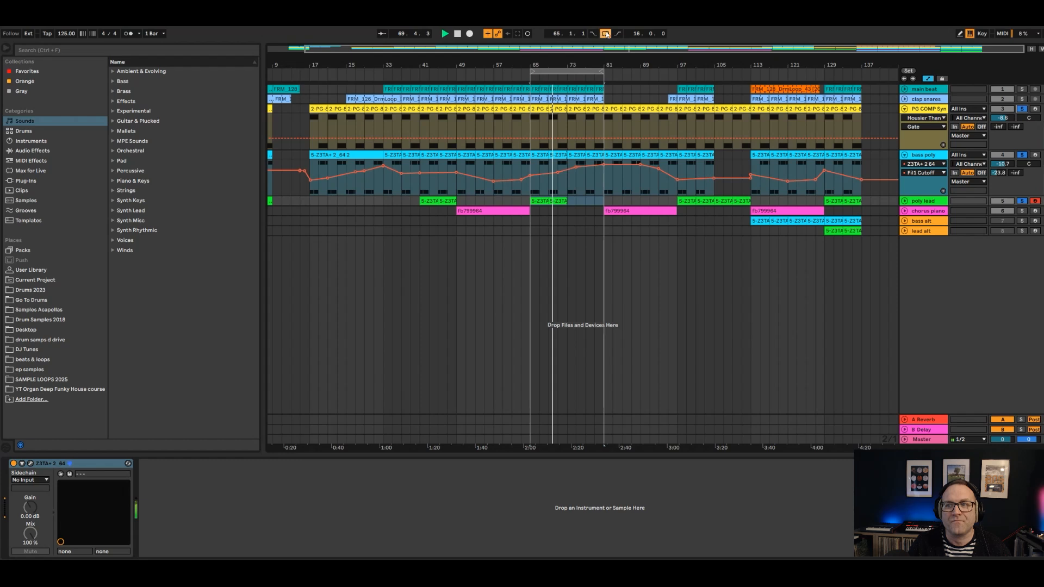
left_click(1022, 88)
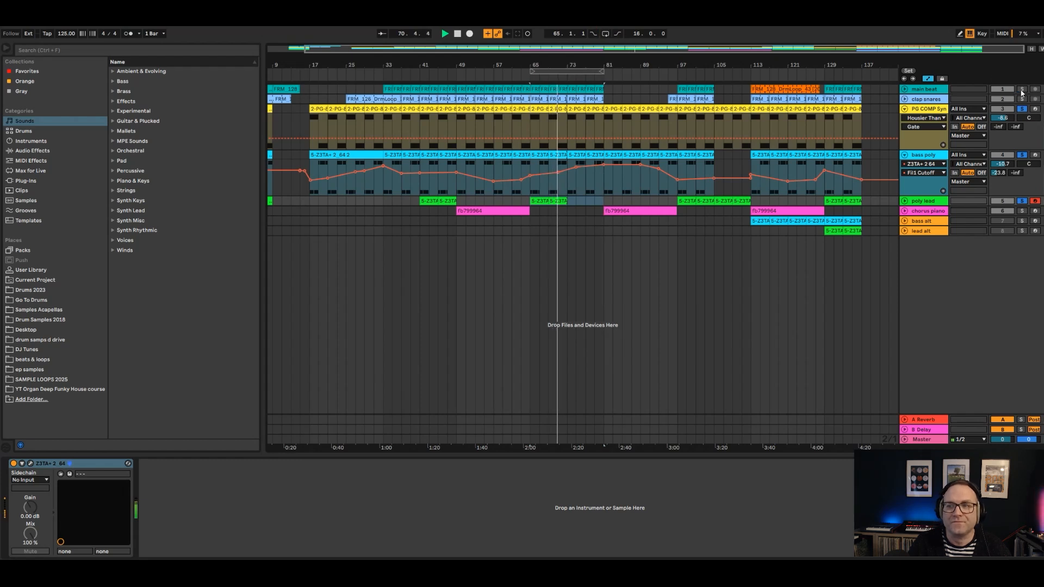
left_click(1022, 99)
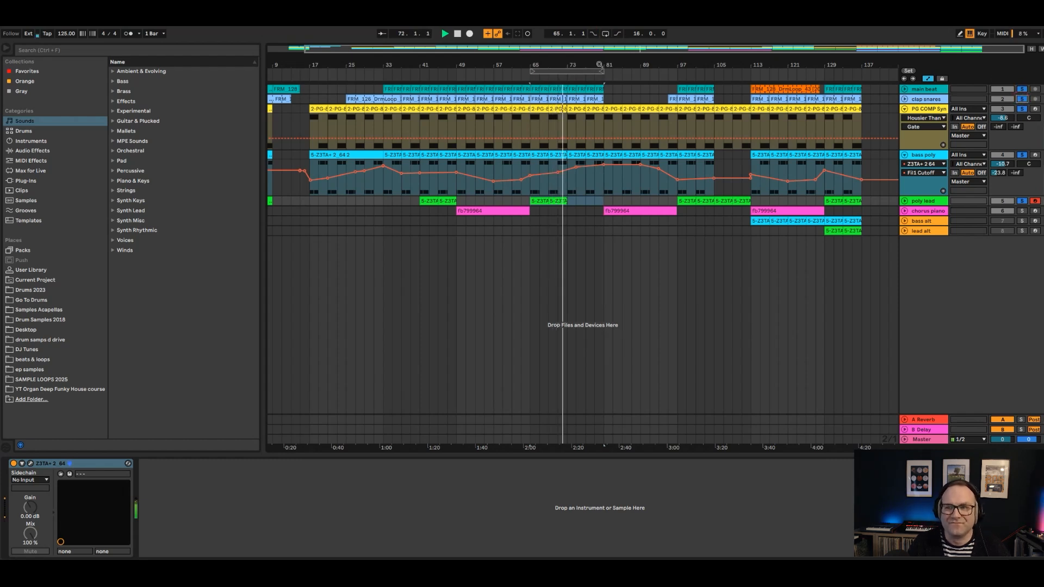
left_click_drag(602, 56, 602, 63)
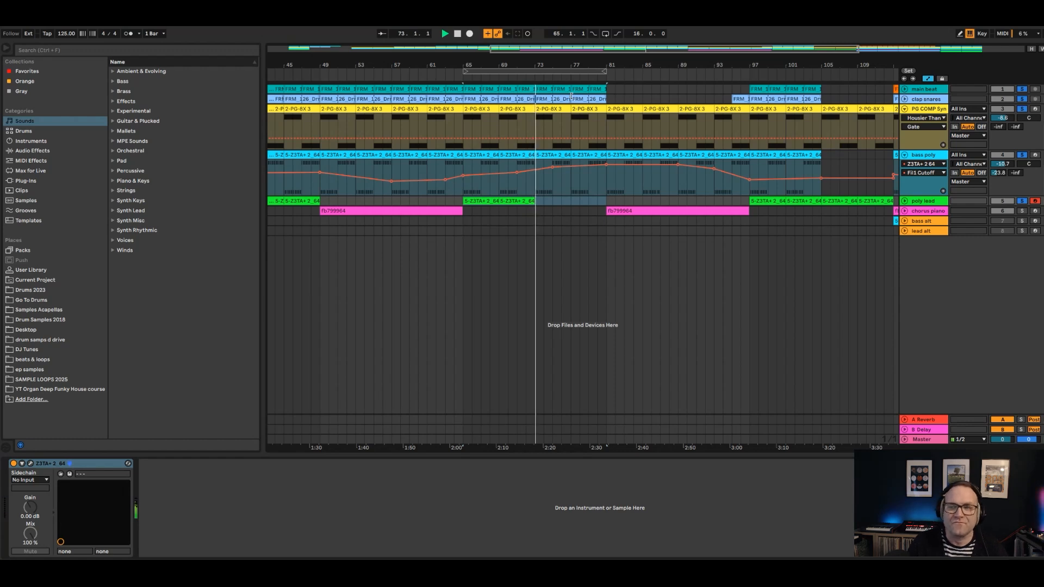
Stop playback at bar 76 and display the Auto Filter Frequency automation on the PG COMP Synth track
left_click(562, 181)
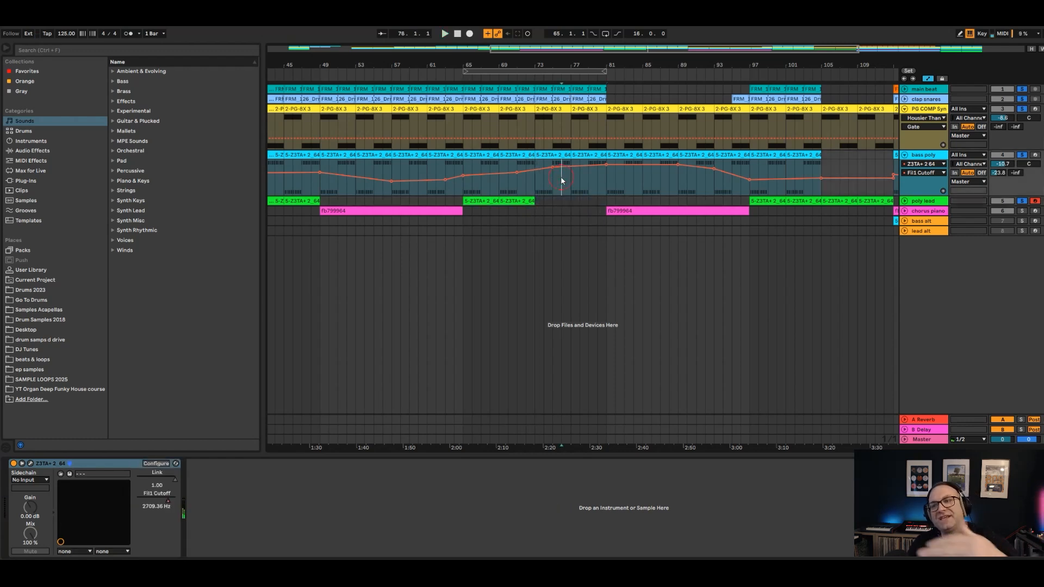
left_click_drag(495, 51, 495, 32)
left_click(944, 118)
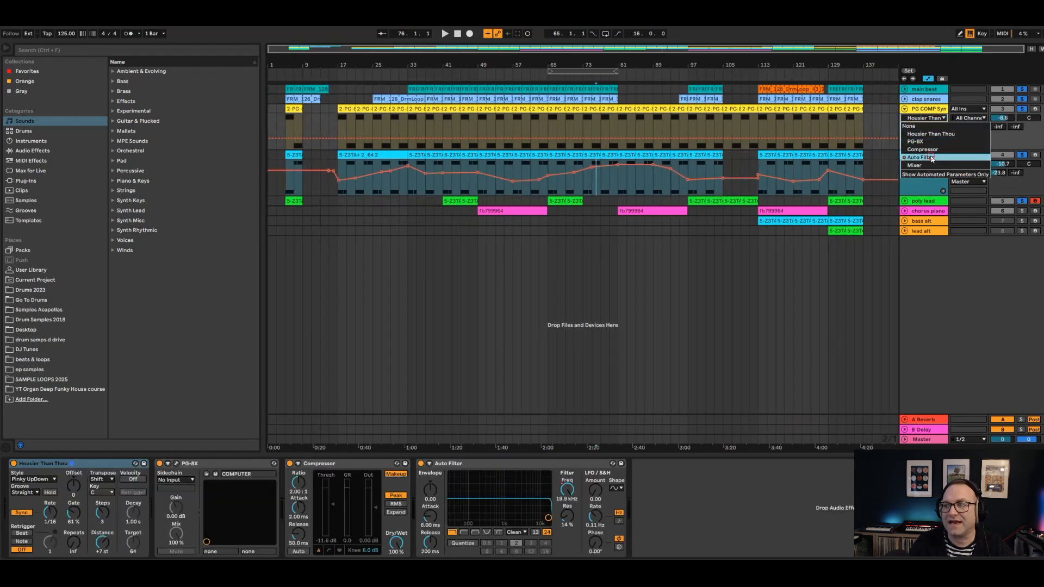
left_click(924, 159)
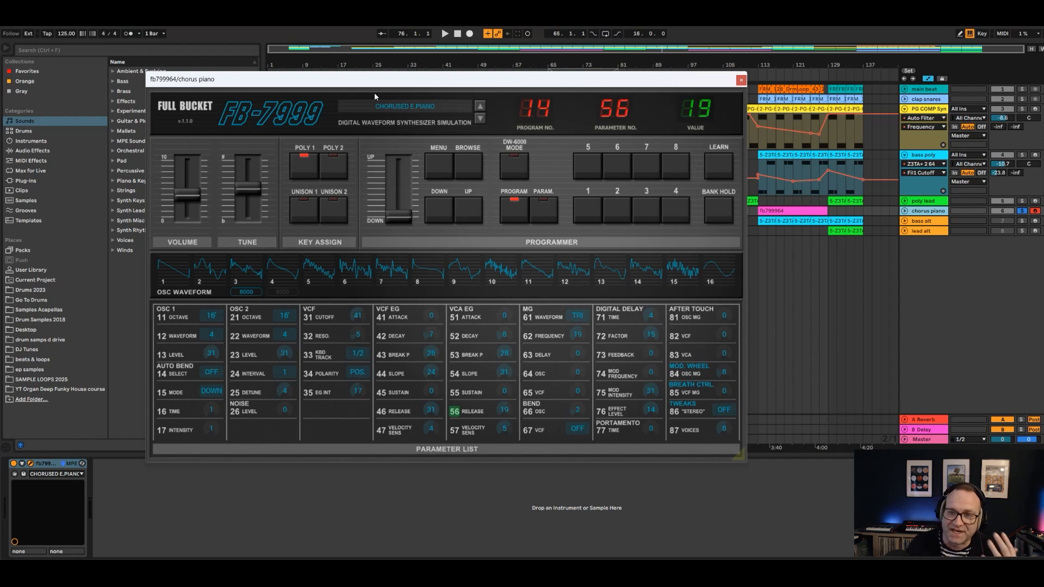
View the settings of the chorus piano's FB-7999 synth, close its window, and select the poly lead clip at bar 97
left_click_drag(400, 81, 350, 60)
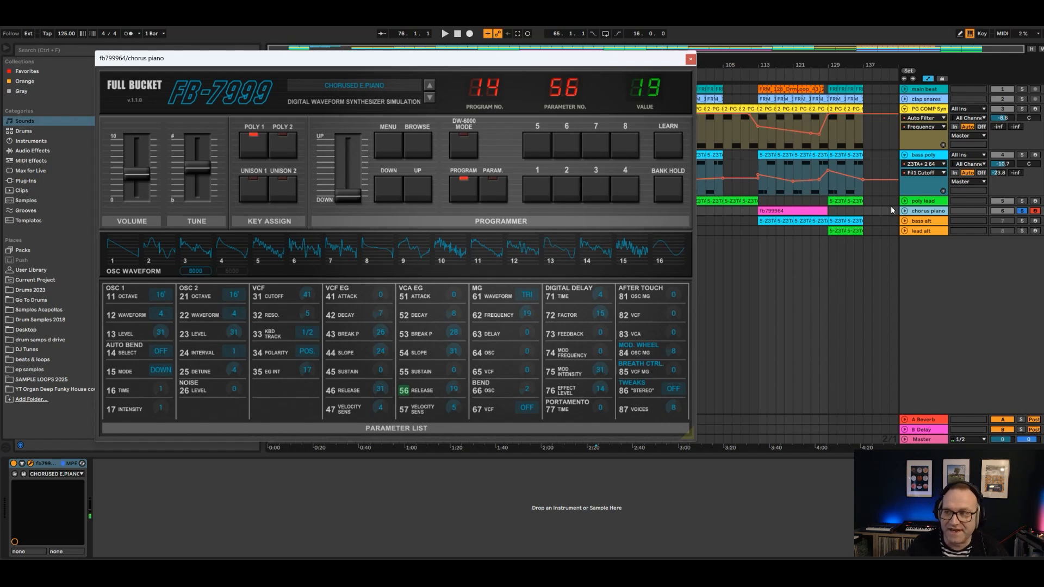
left_click(690, 59)
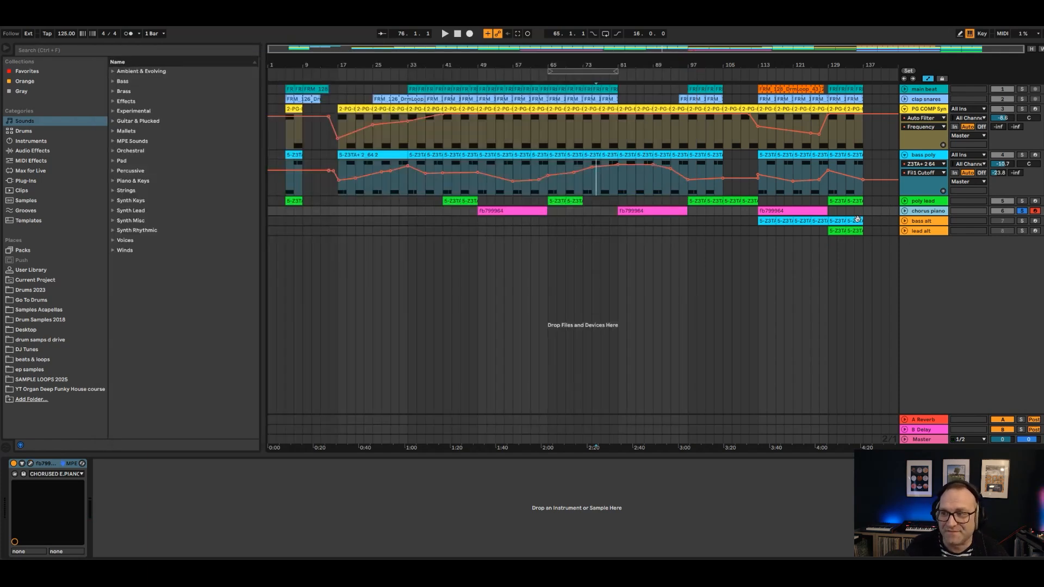
left_click(689, 201)
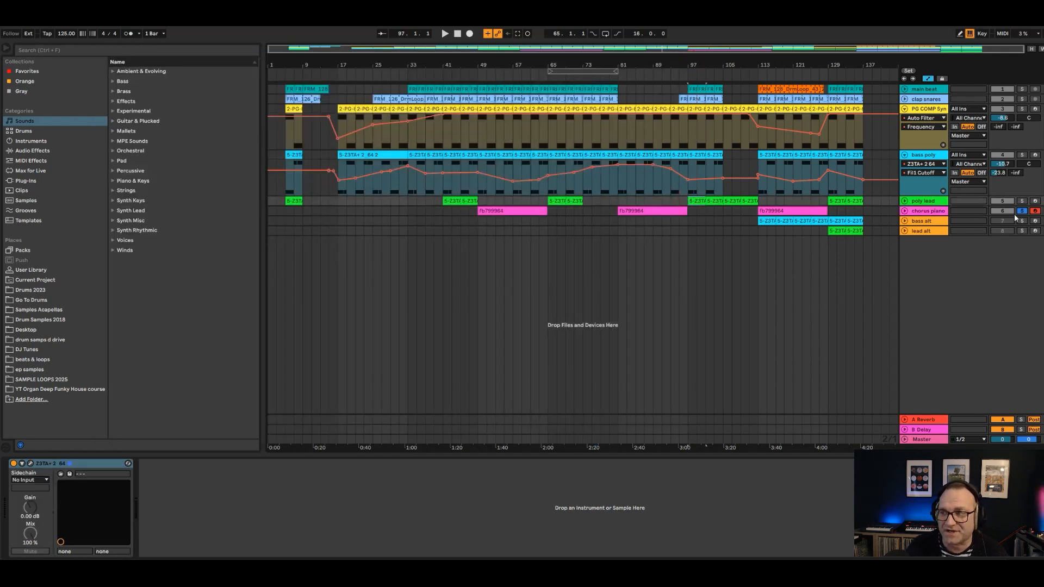
Play the soloed chorus piano part from bar 81 and open its clip to examine the melody notes
left_click(620, 213)
key("space")
double_click(626, 210)
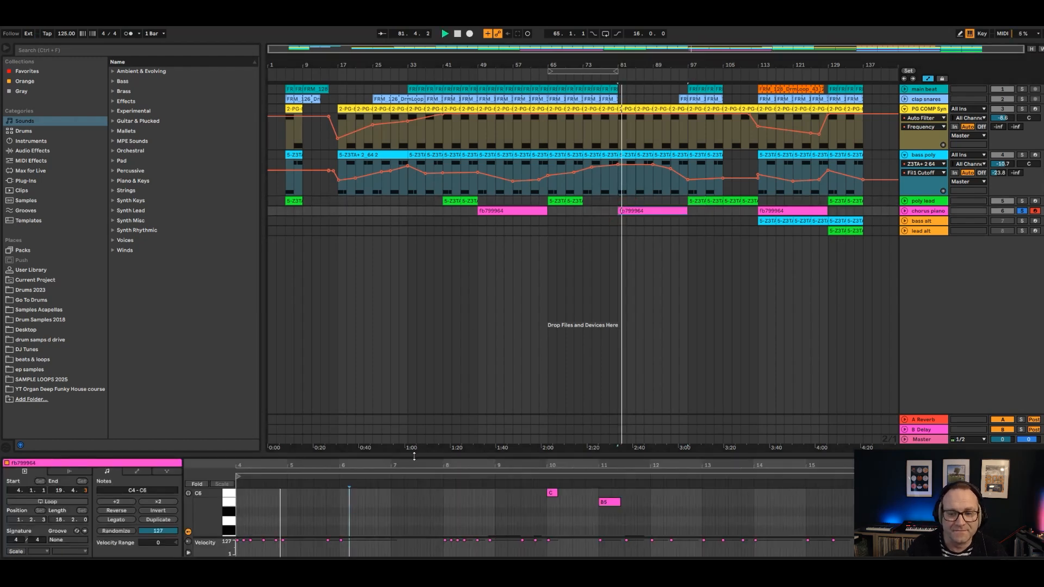
left_click_drag(414, 456, 414, 188)
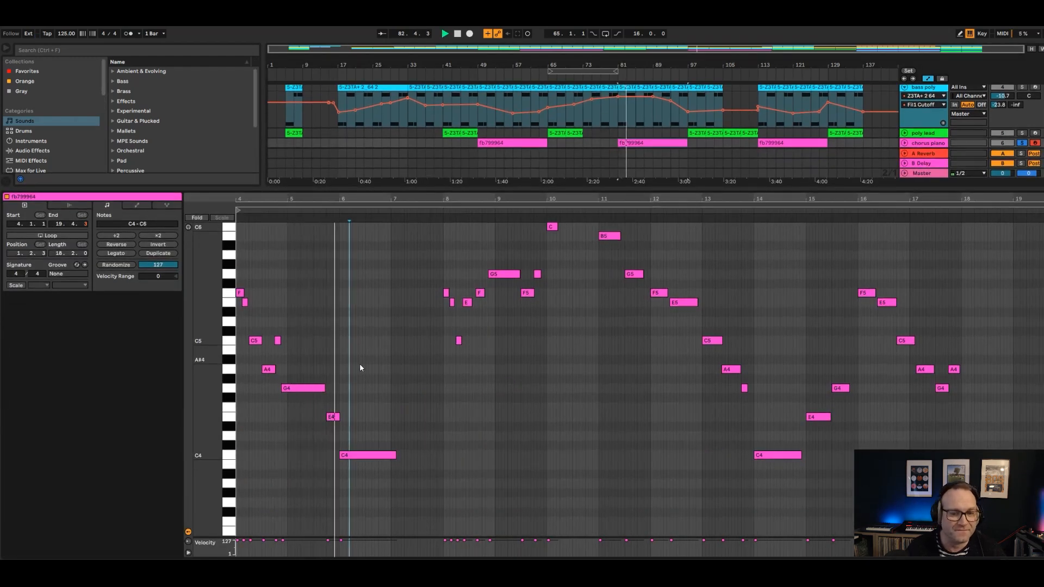
left_click_drag(460, 200, 442, 311)
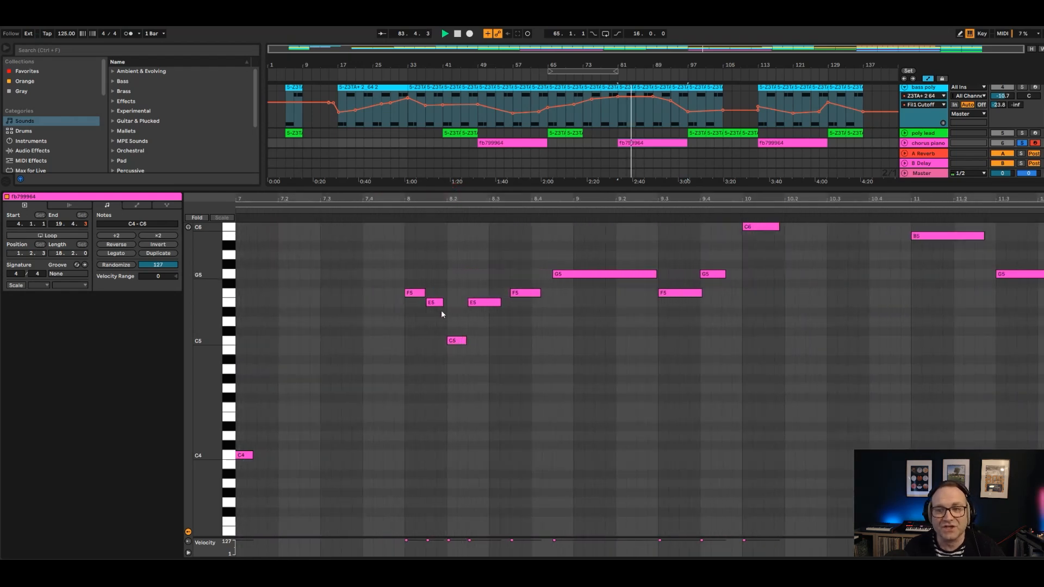
Add the poly lead, bass poly and PG COMP Synth tracks to the chorus piano solo, and clear all solos
scroll(442, 314, "up", 1)
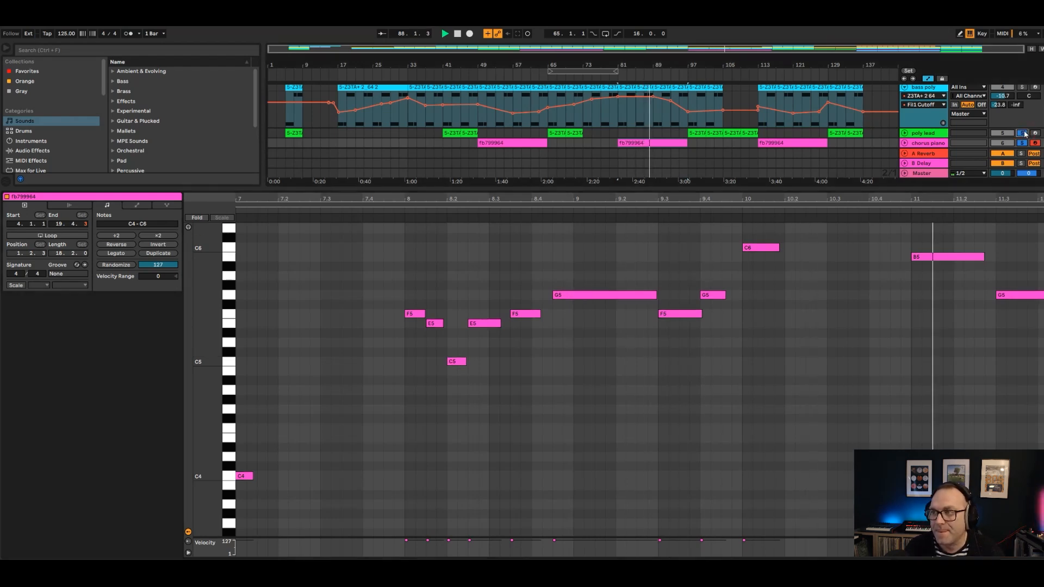
scroll(970, 137, "up", 5)
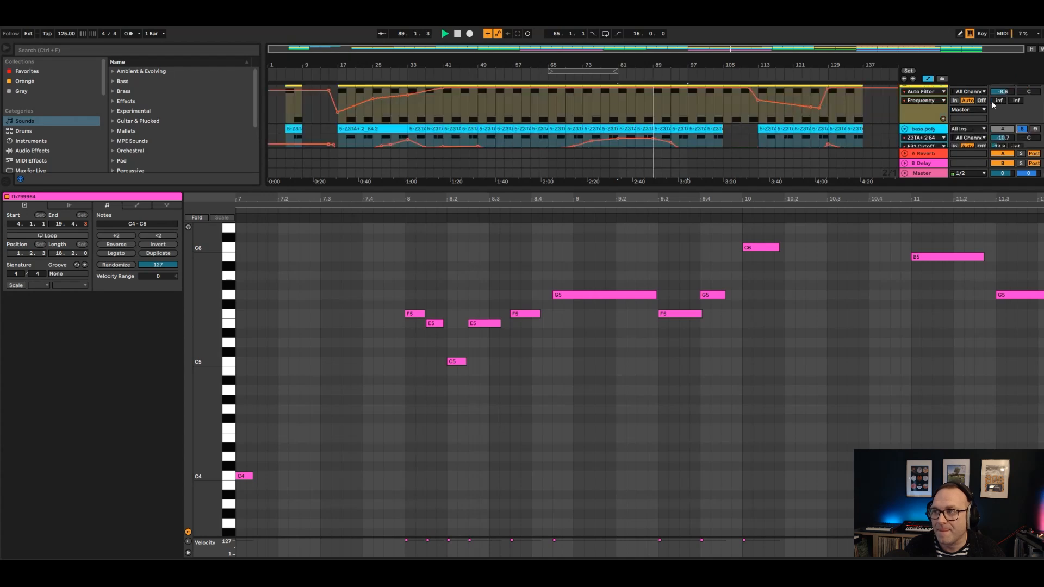
left_click(1022, 110)
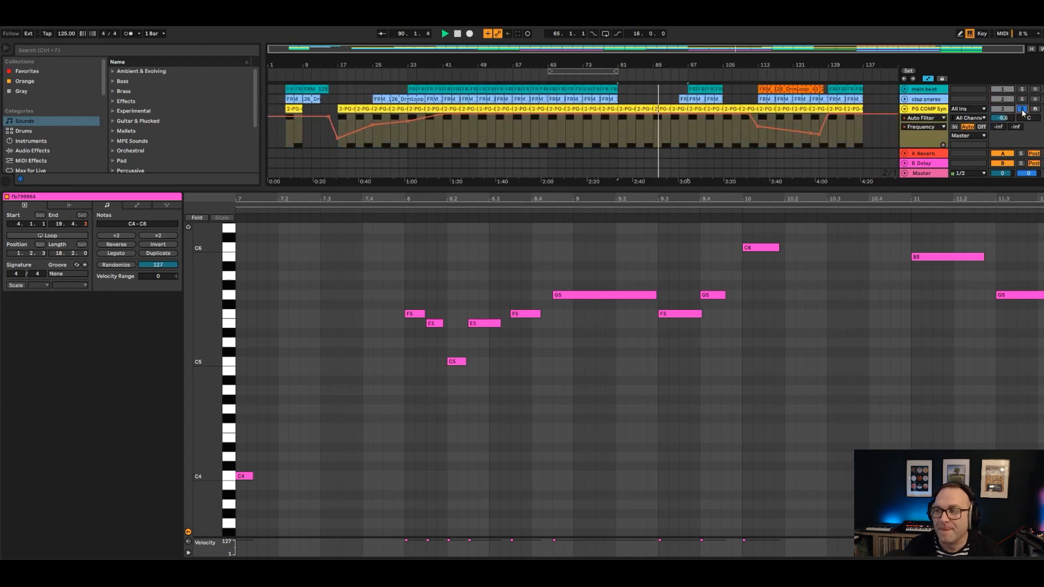
left_click(1022, 109)
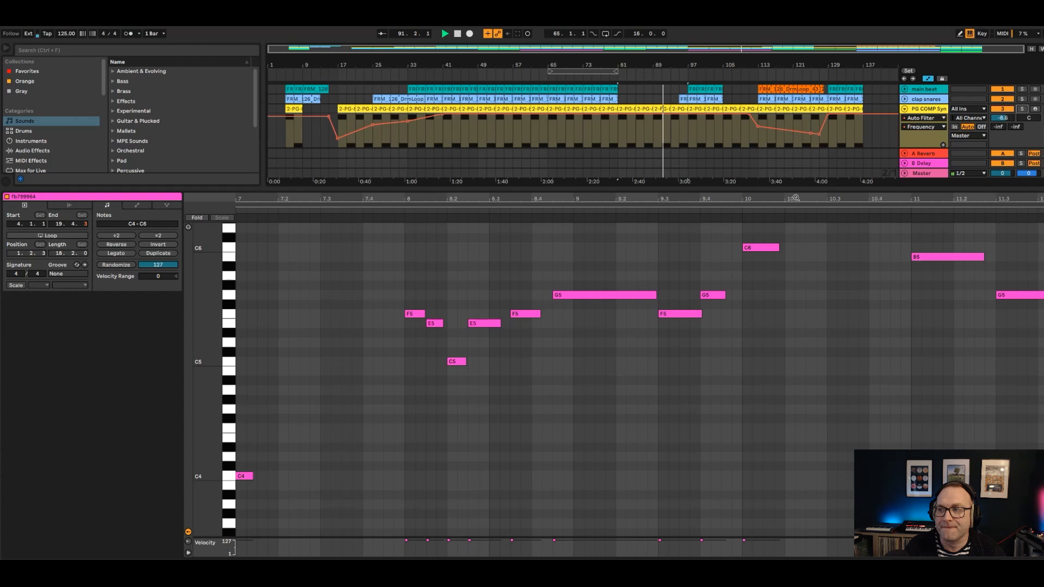
Restore the full track view, play the arrangement through bar 97, and open the bass alt clip at bar 113
left_click_drag(797, 190, 761, 457)
left_click(697, 212)
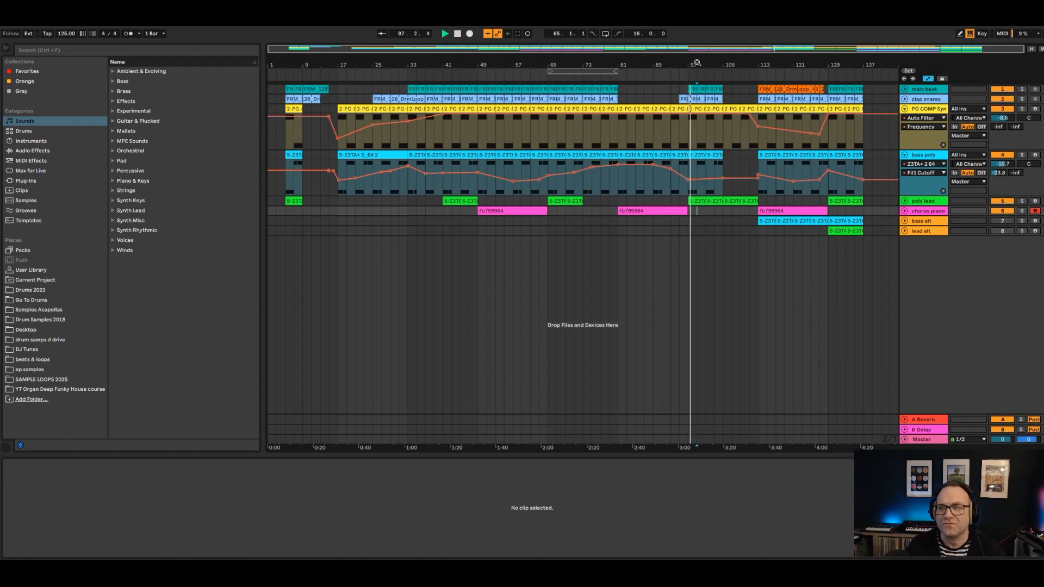
left_click(760, 220)
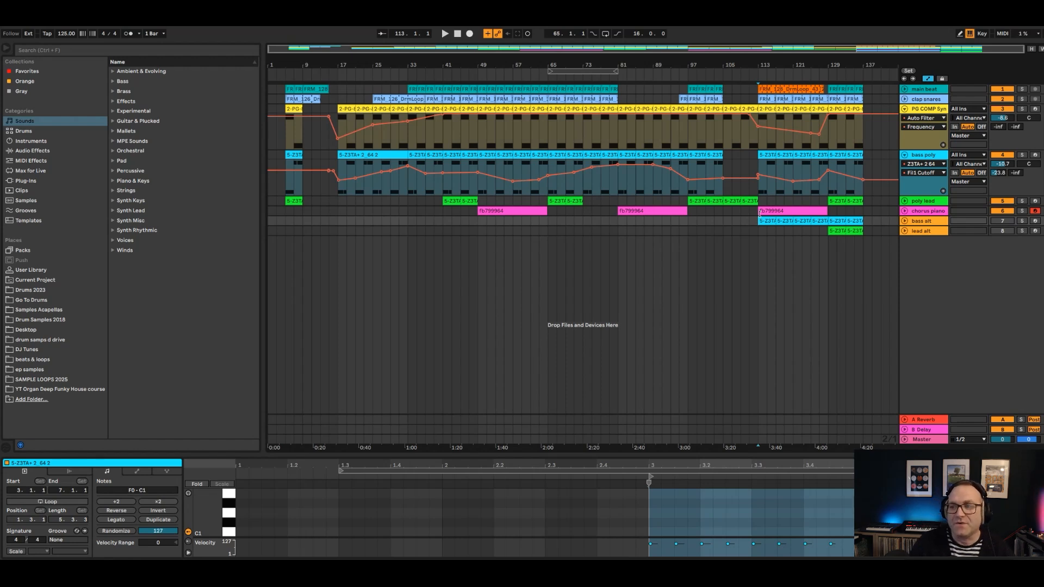
Collapse the bass poly and PG COMP Synth tracks' automation lanes, arm bass alt, and view its UVI Workstation synth
left_click(761, 187)
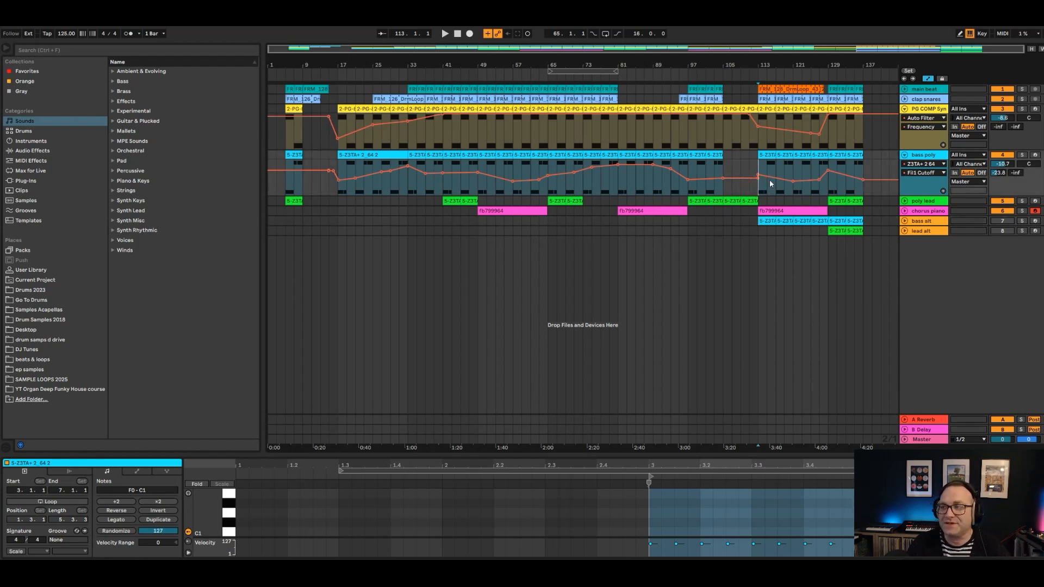
left_click(927, 111)
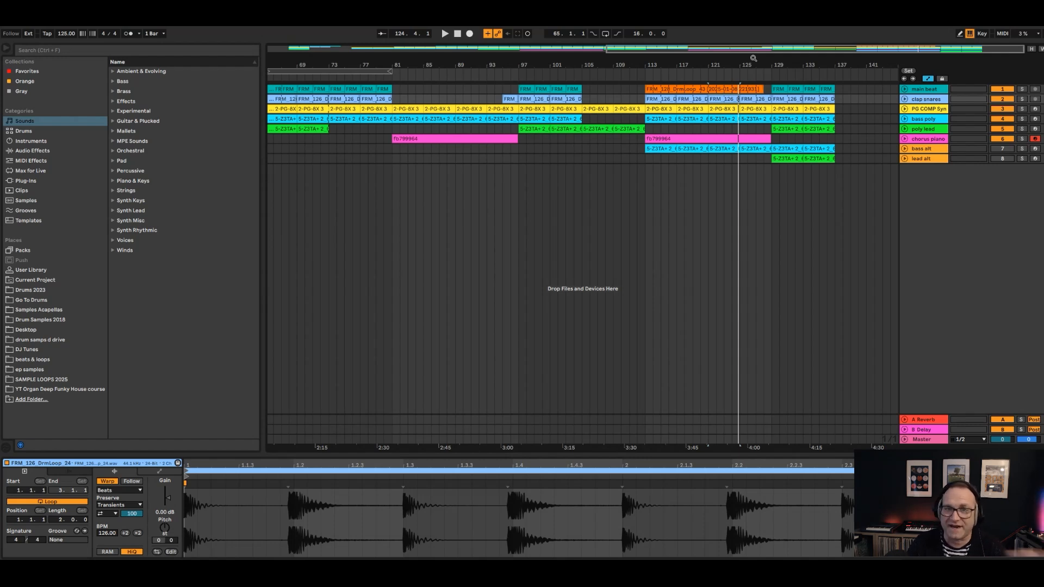
left_click(933, 149)
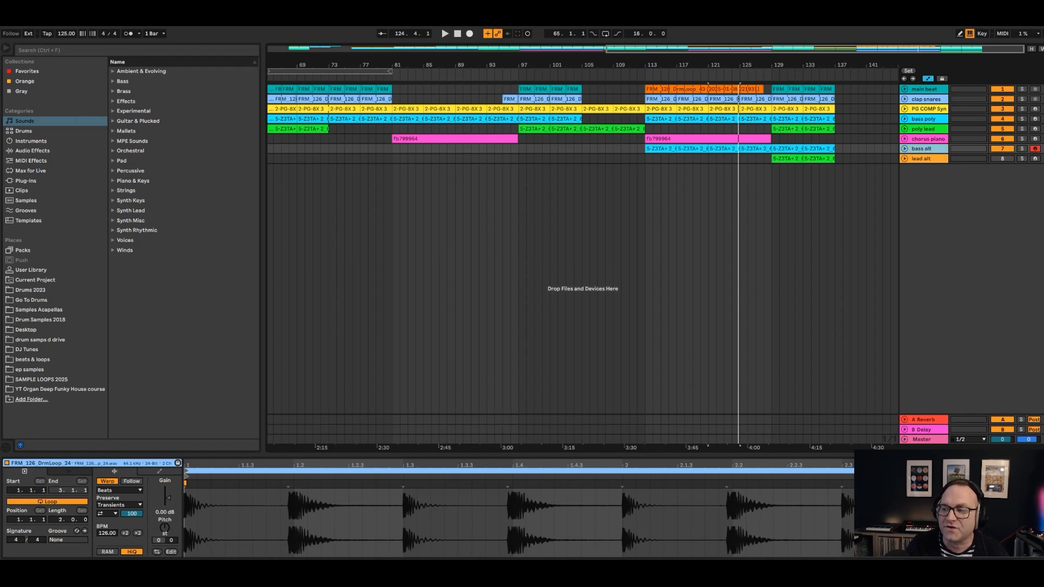
key("shift+Tab")
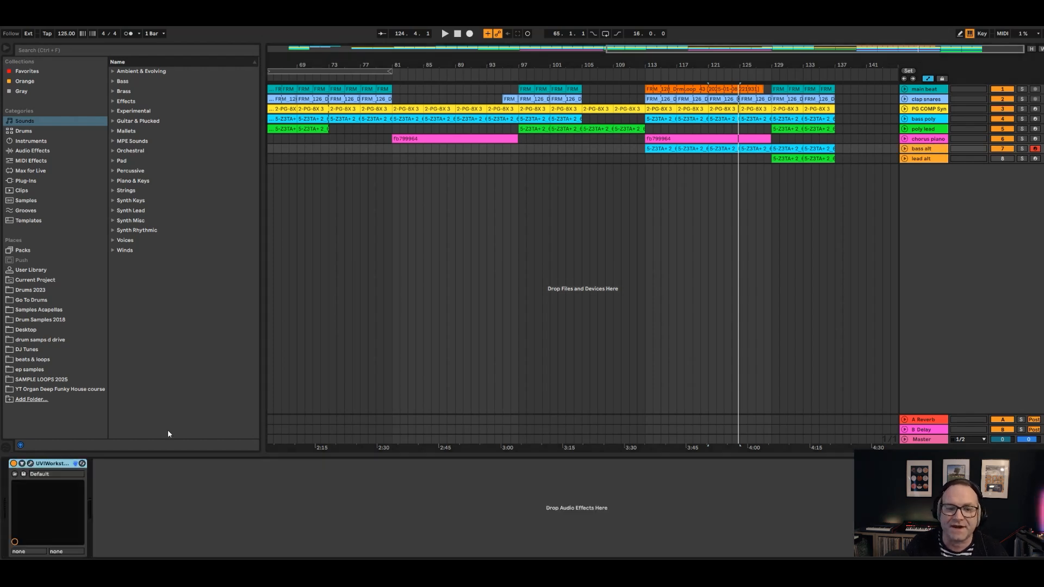
left_click(31, 464)
left_click_drag(329, 139, 558, 131)
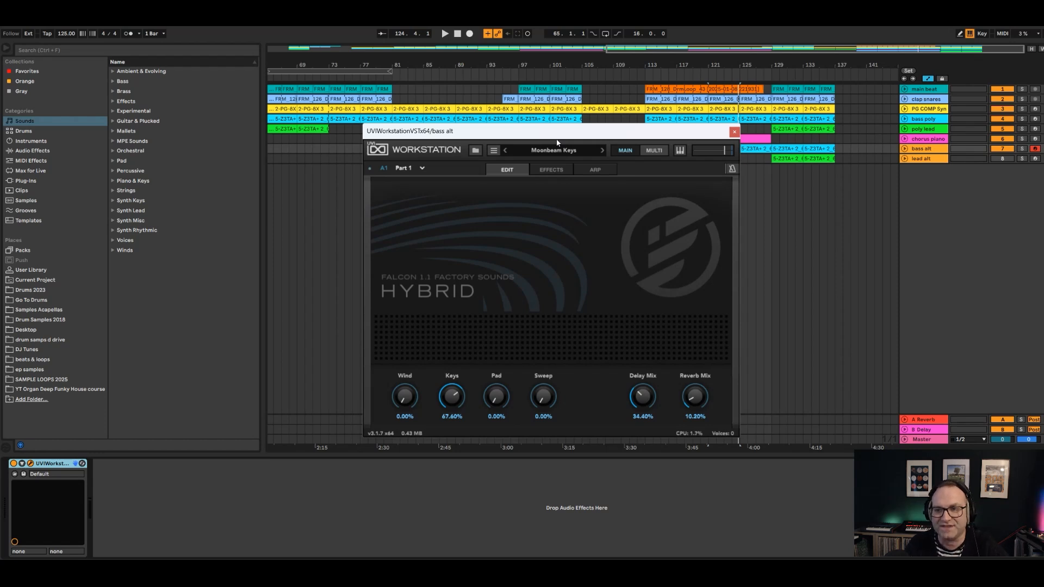
Browse the Falcon Preset Tour soundbank in bass alt's UVI Workstation and close the synth window
left_click(476, 151)
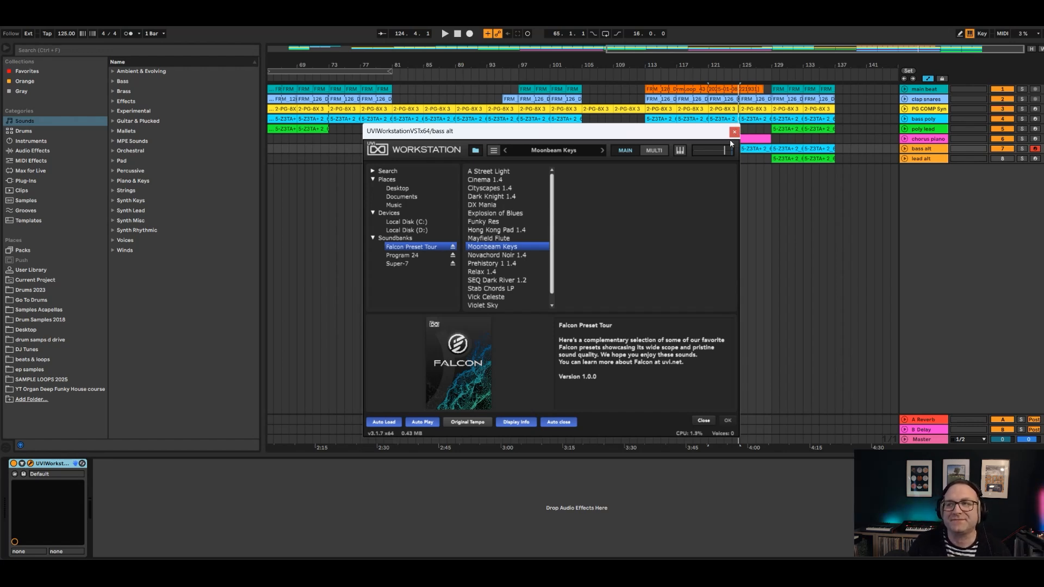
scroll(497, 300, "down", 1)
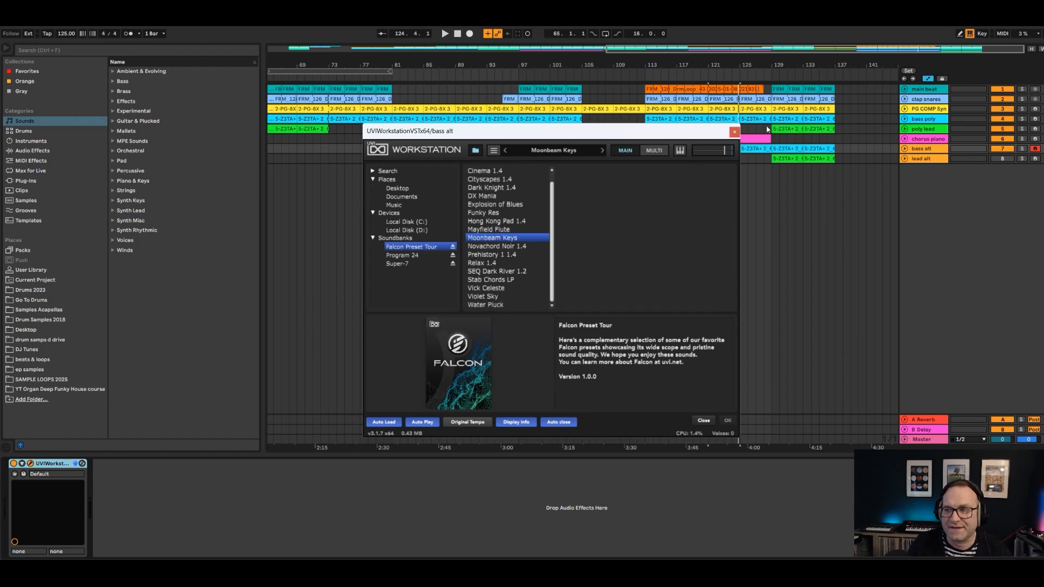
left_click(734, 133)
Solo the bass alt track, play its part, and reopen its synth to review the Moonbeam Keys settings
left_click(1022, 149)
key("space")
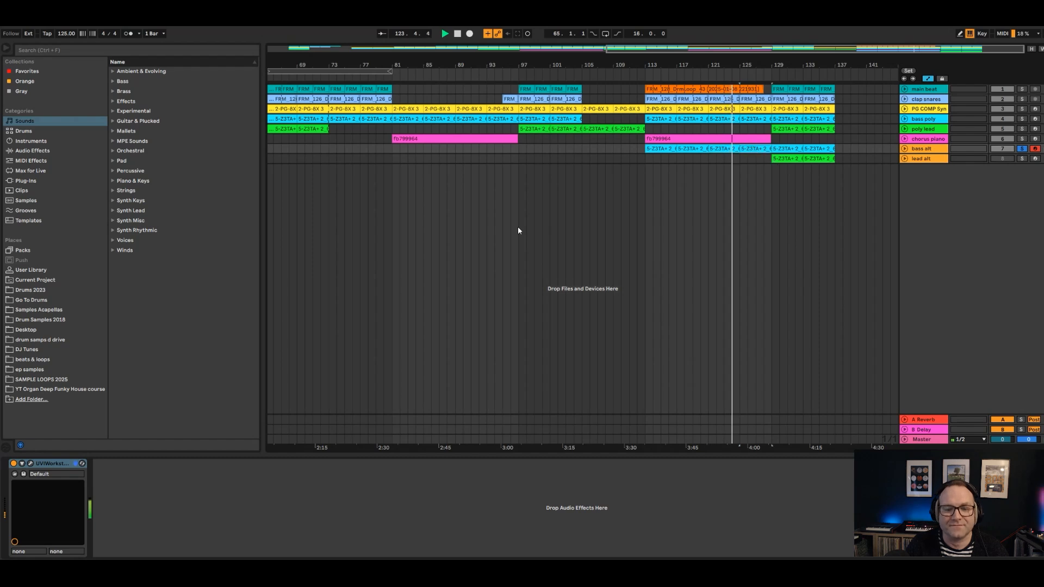
left_click(30, 464)
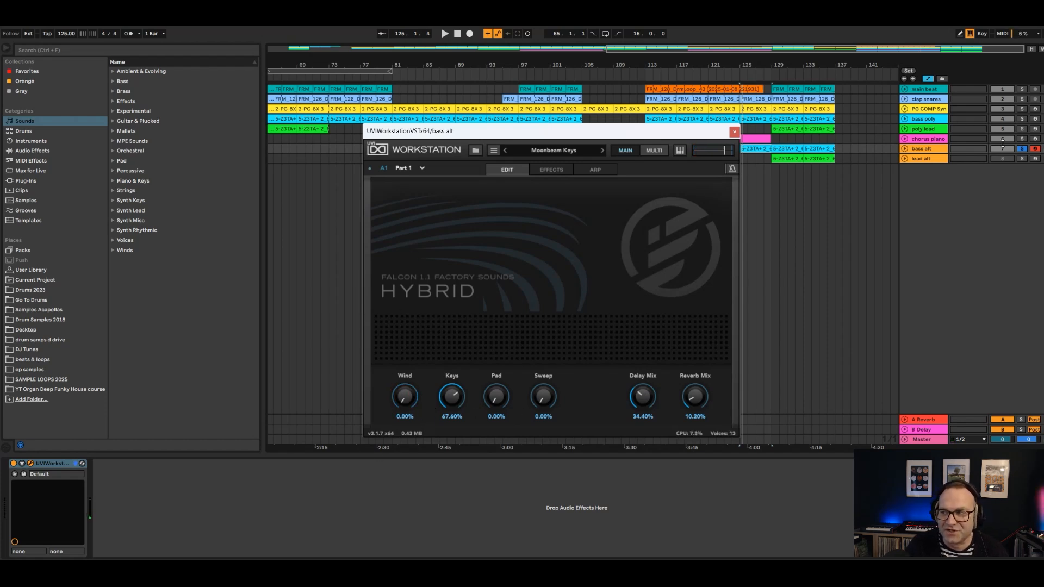
Solo and arm the lead alt track and loop its clip starting at bar 129
left_click(1025, 160)
left_click(1036, 161)
left_click(778, 160)
right_click(783, 160)
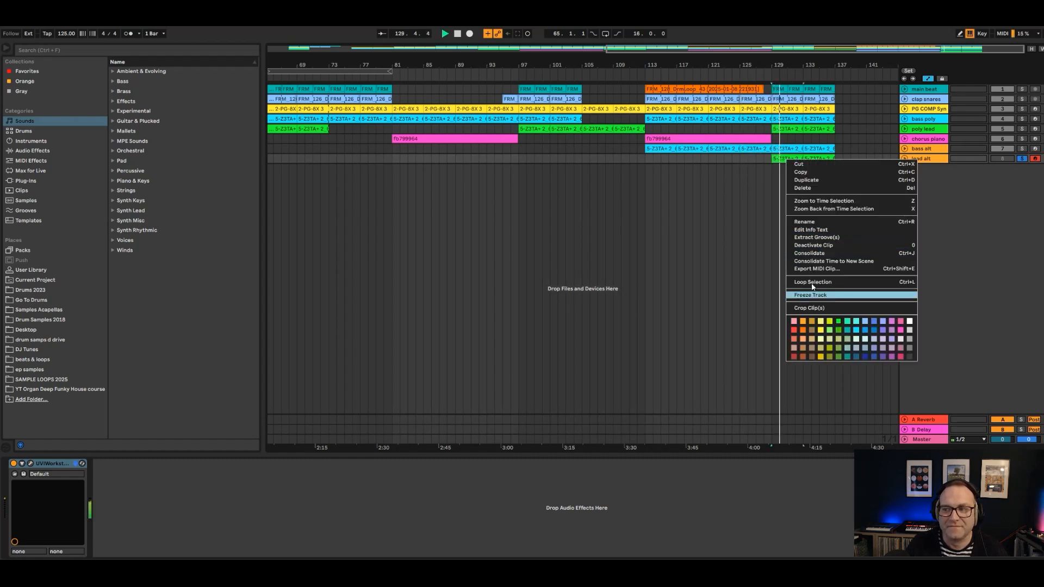
left_click(812, 282)
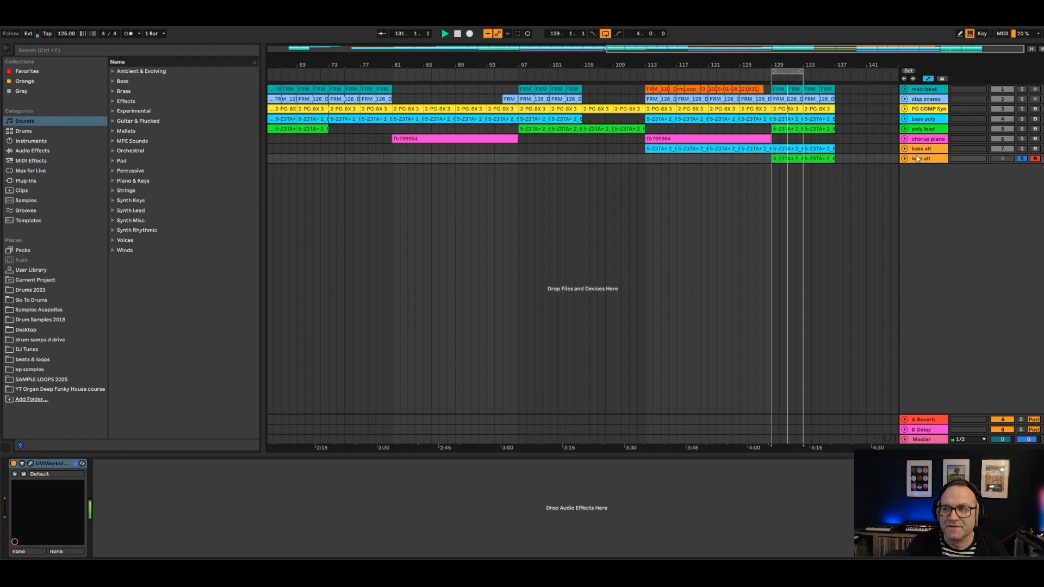
Open the lead alt track's UVI Workstation synth and raise Wind to 73.60% during playback
left_click(783, 160)
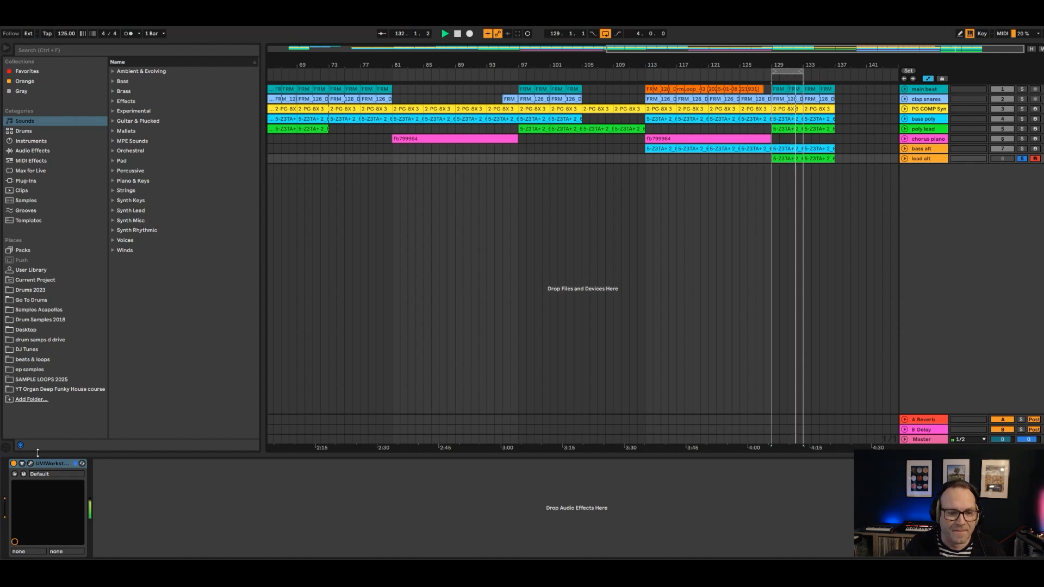
left_click(30, 464)
left_click_drag(167, 403, 197, 315)
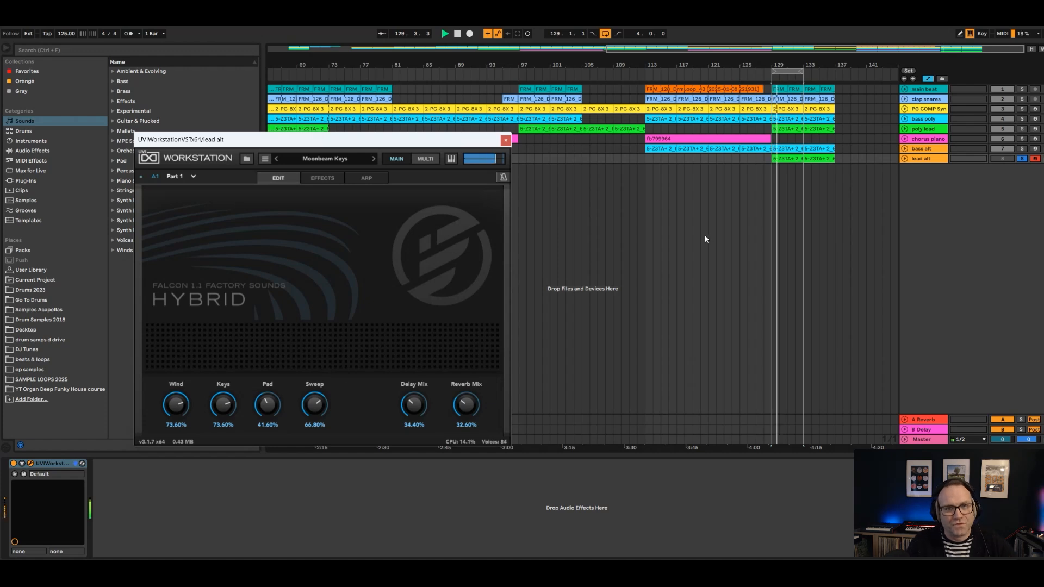
Set lead alt's Wind to 0%, Keys to 45.60%, Pad to 23.20% and Sweep to 48.80%, and close the synth window
left_click_drag(181, 403, 308, 457)
left_click_drag(228, 406, 225, 452)
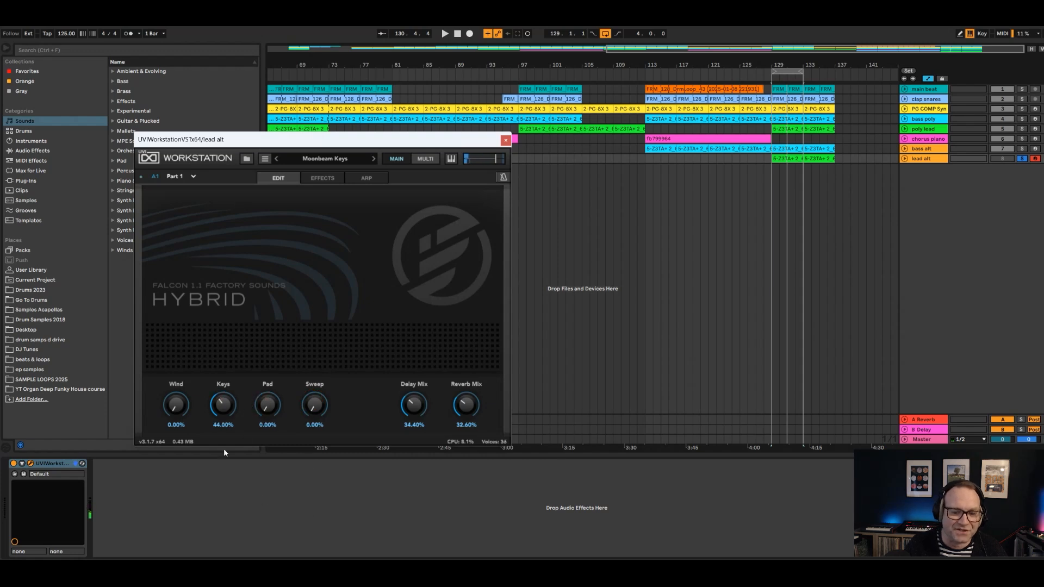
key("space")
mouse_move(227, 400)
left_mouse_down()
mouse_move(232, 374)
mouse_move(226, 387)
left_mouse_up()
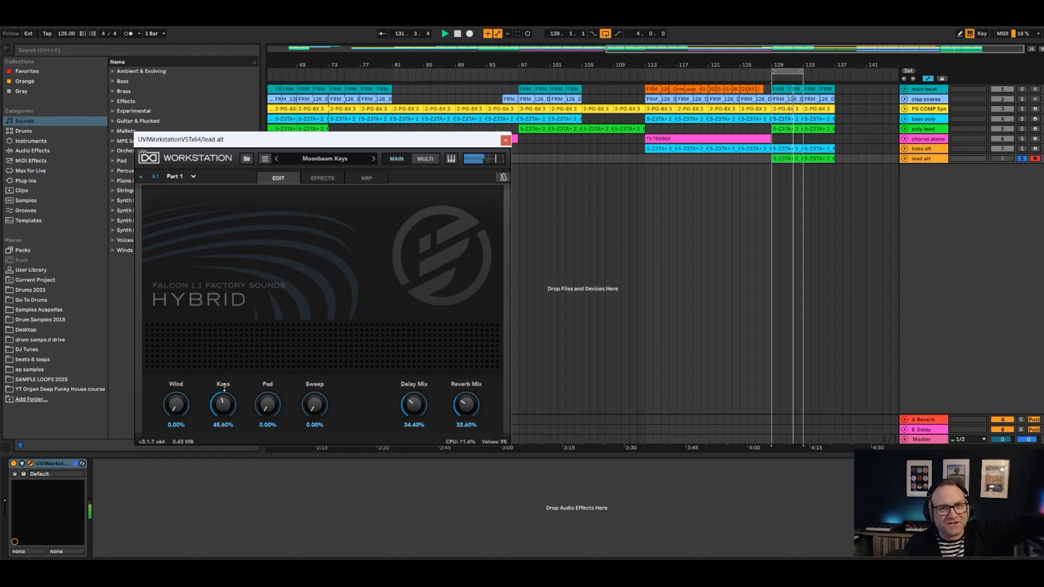
left_click_drag(266, 406, 342, 347)
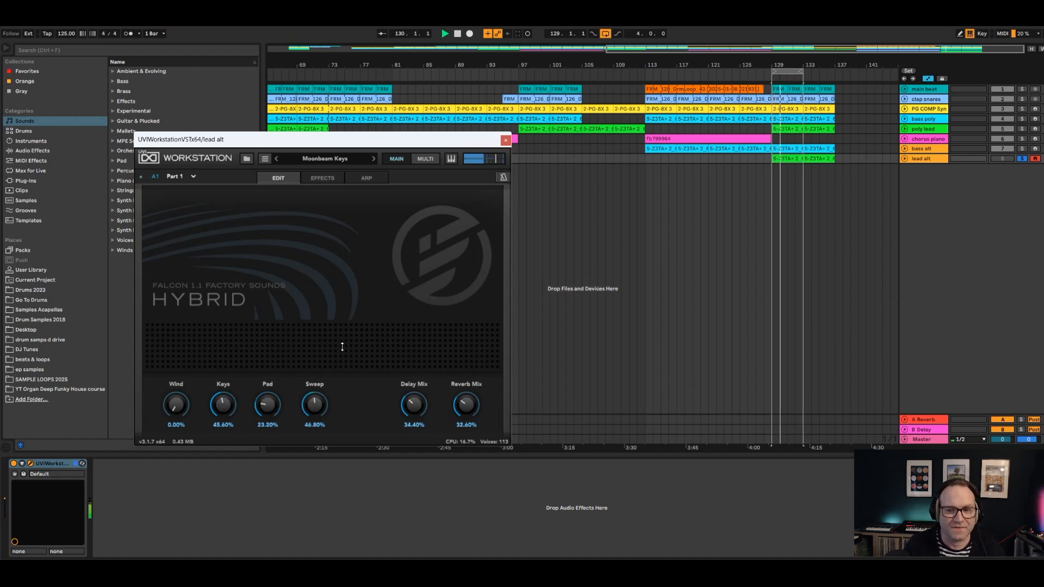
left_click(505, 140)
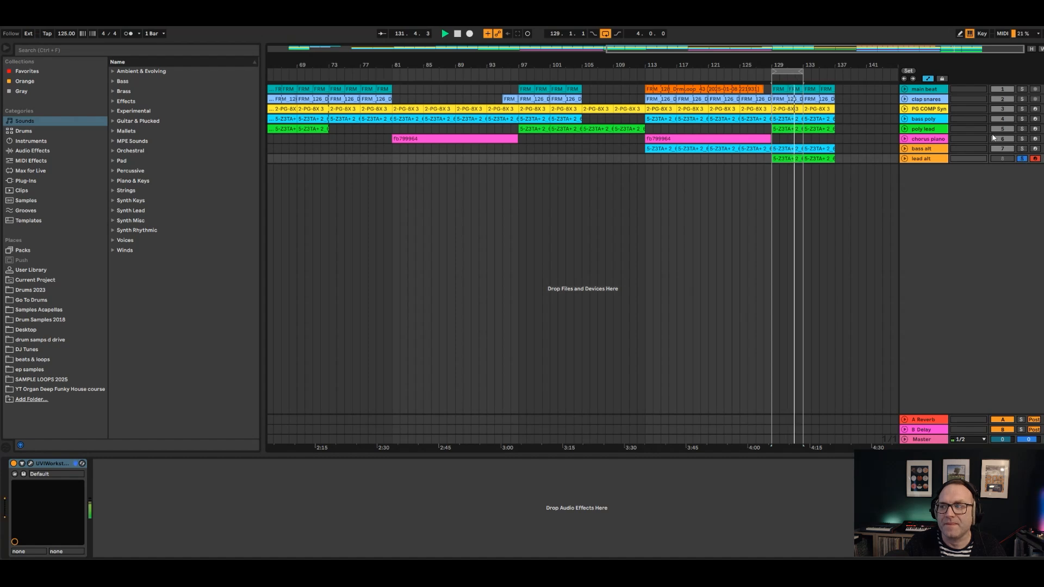
Play lead alt unsoloed in the mix with bass poly and poly lead muted, extending the loop to bar 137
left_click(1022, 159)
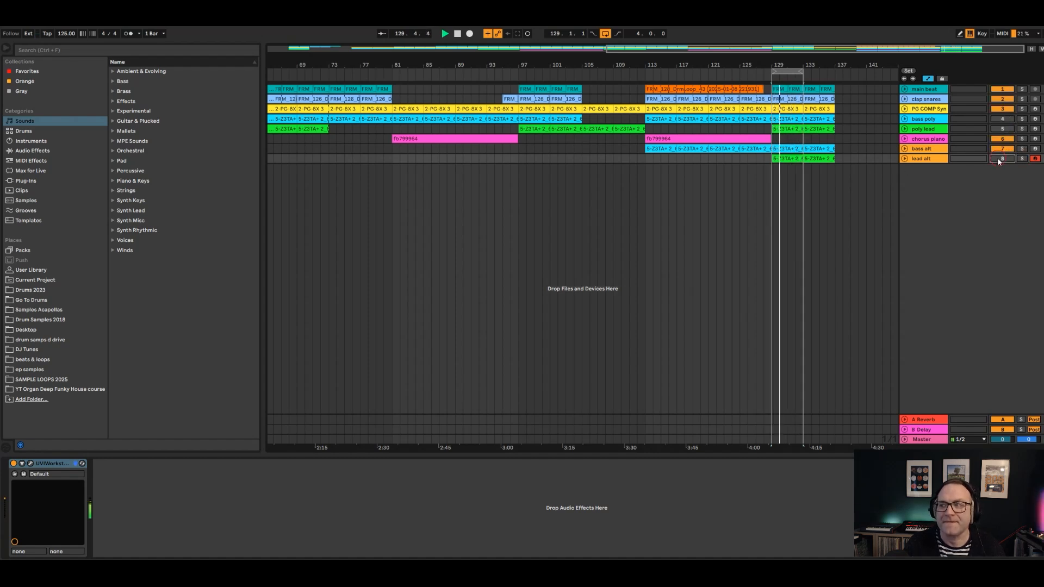
left_click_drag(803, 71, 835, 72)
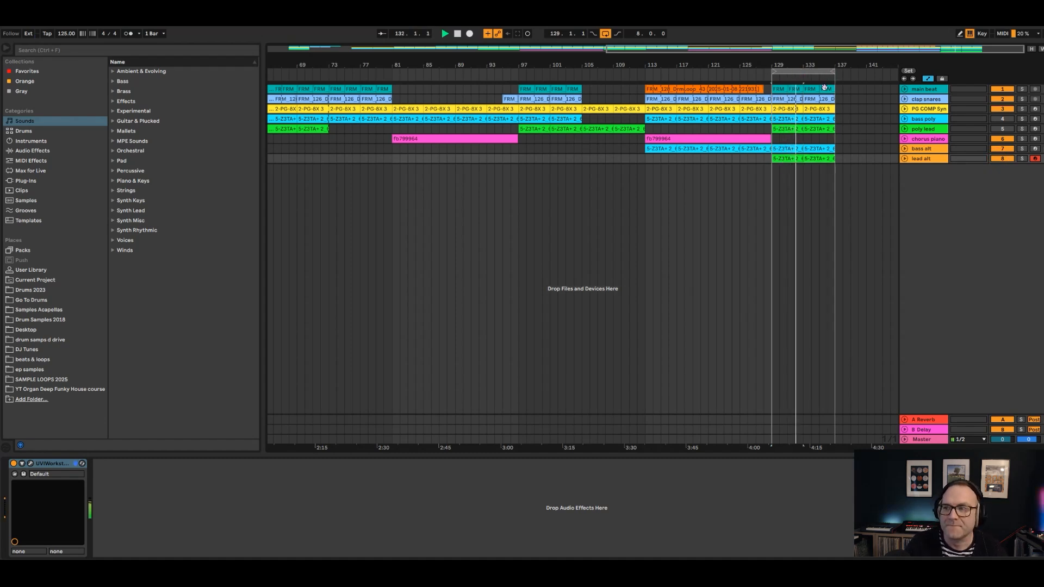
Raise lead alt's Keys to 74%, Pad to 40.40% and Sweep to 62%, close its synth, and stop playback
left_click(31, 464)
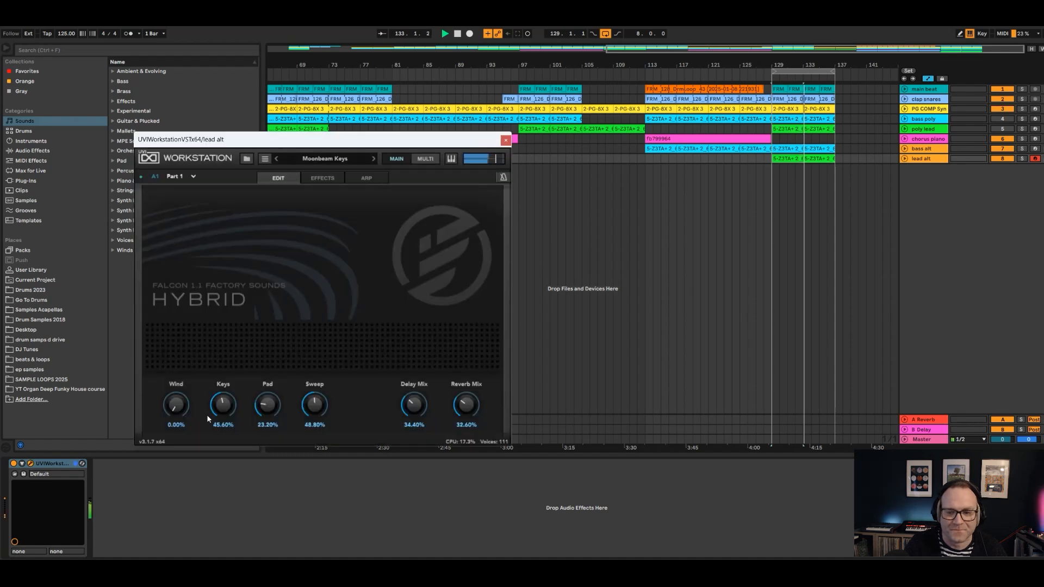
left_click_drag(314, 403, 236, 390)
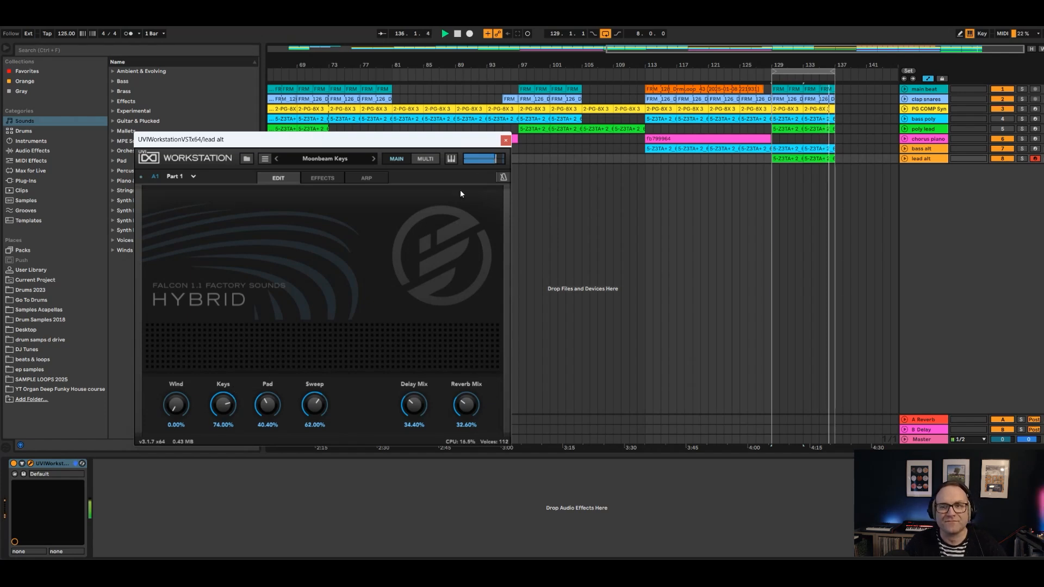
left_click(505, 140)
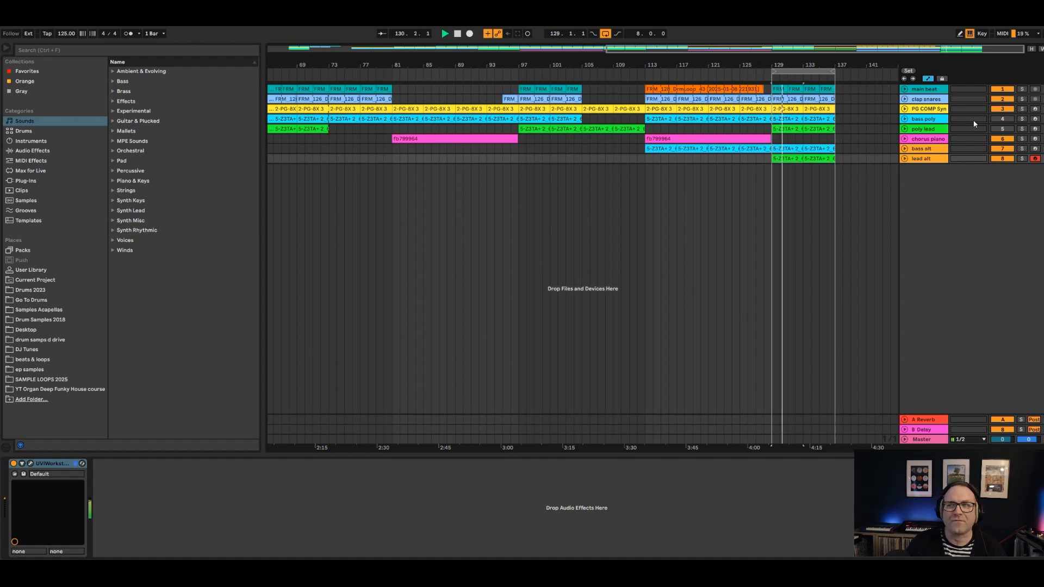
key("space")
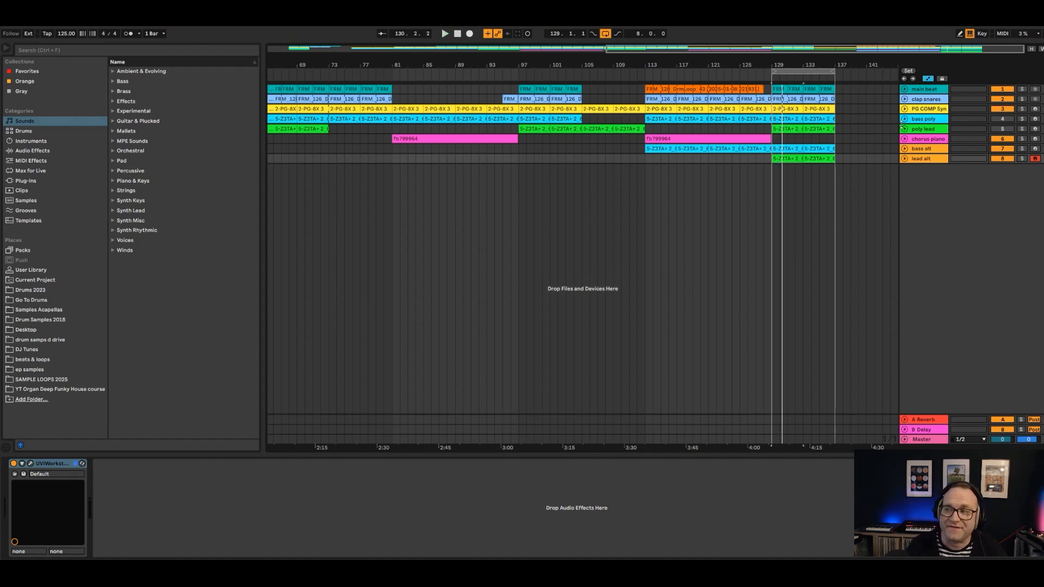
Reopen bass alt's UVI Workstation and browse the Falcon Preset Tour presets around Moonbeam Keys
left_click(929, 154)
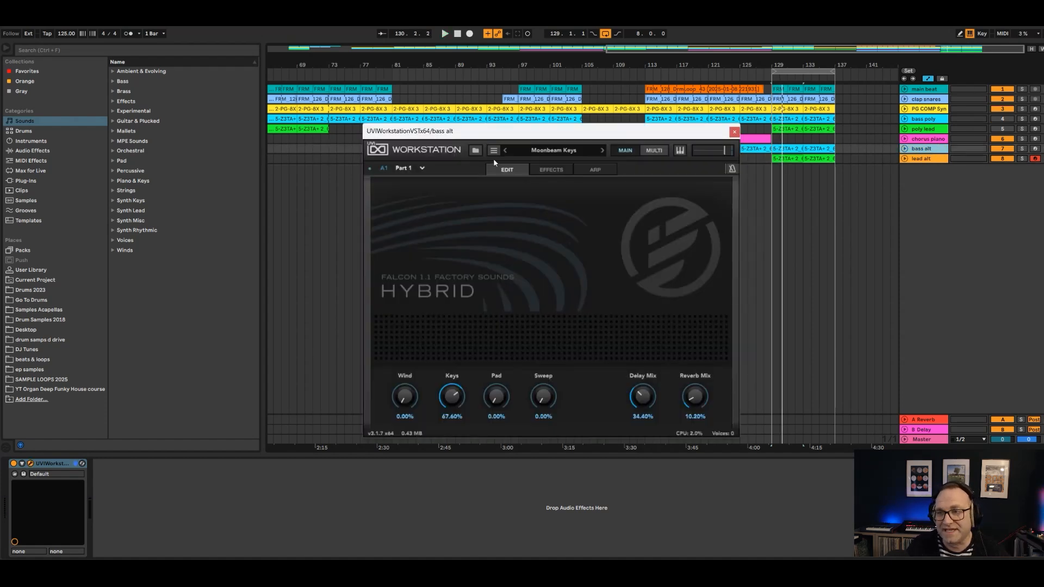
left_click_drag(558, 131, 508, 111)
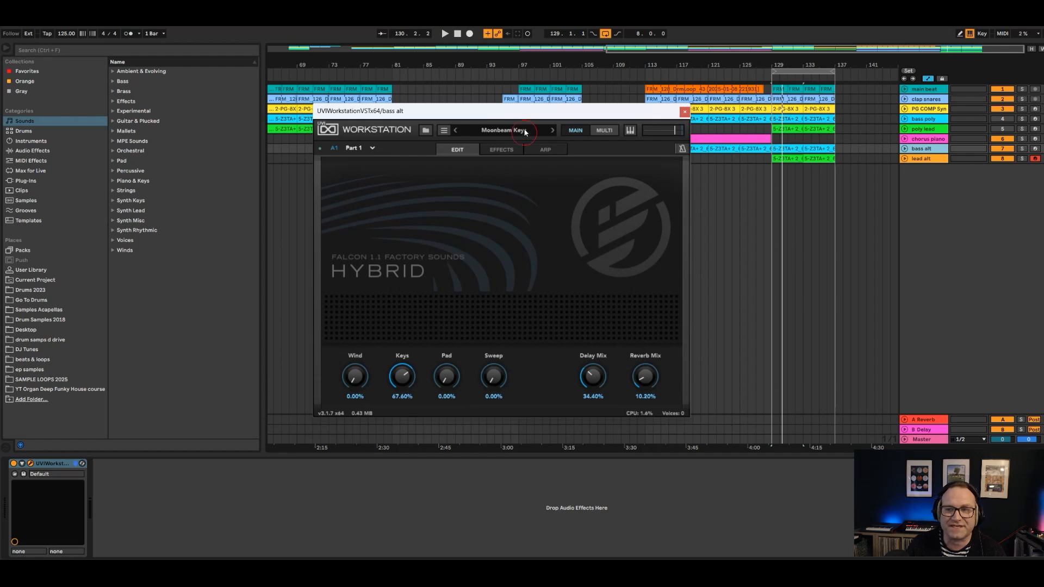
left_click(444, 131)
left_click(523, 134)
left_click(426, 130)
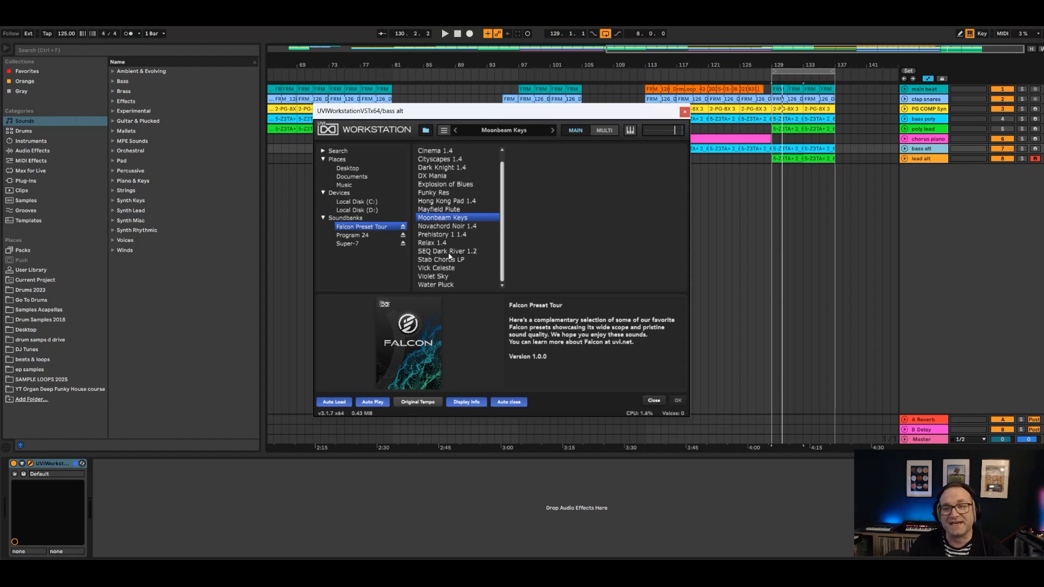
left_click(449, 258)
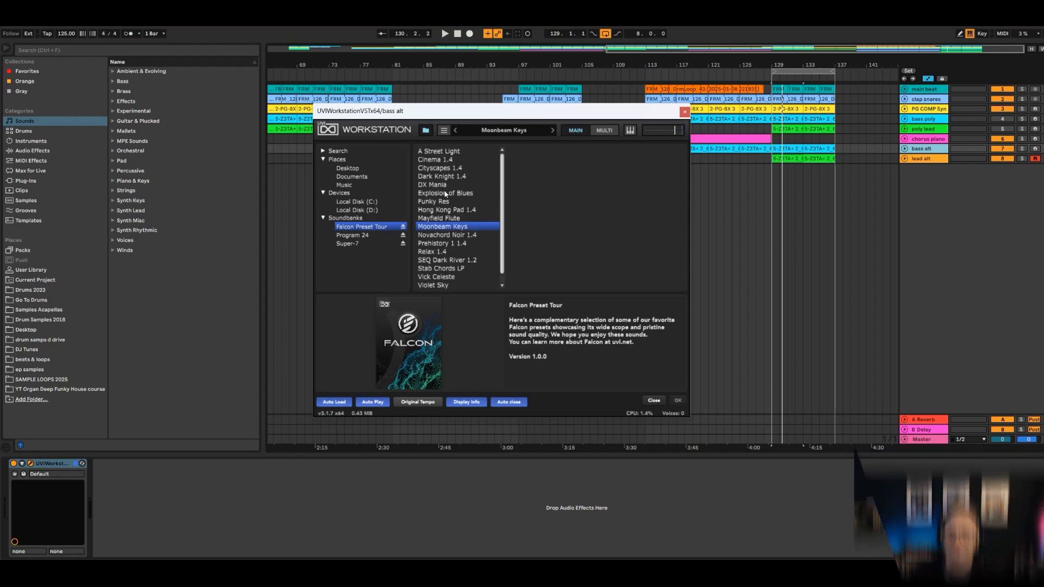